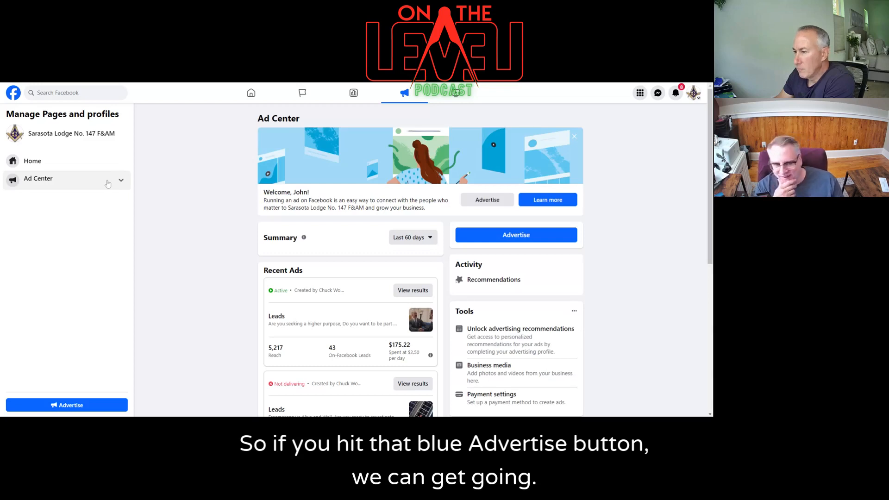
Start a new ad for the lodge's Page and set its goal to Get more leads.
click(75, 406)
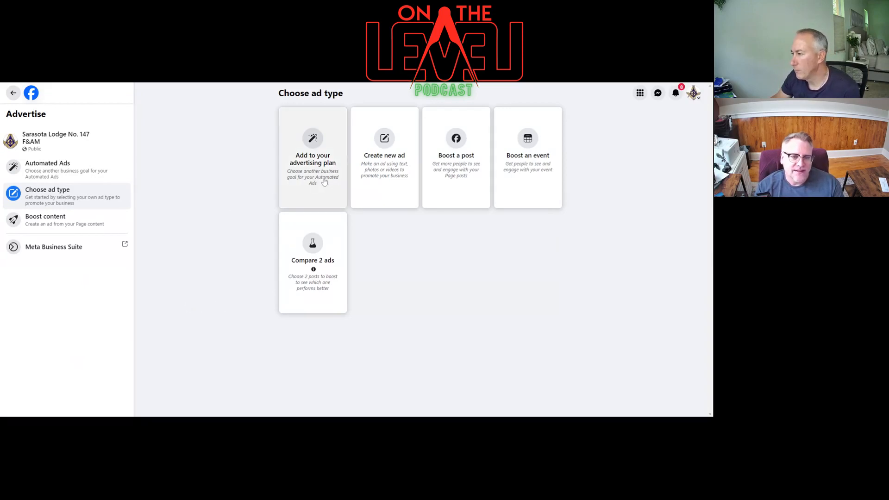
click(389, 155)
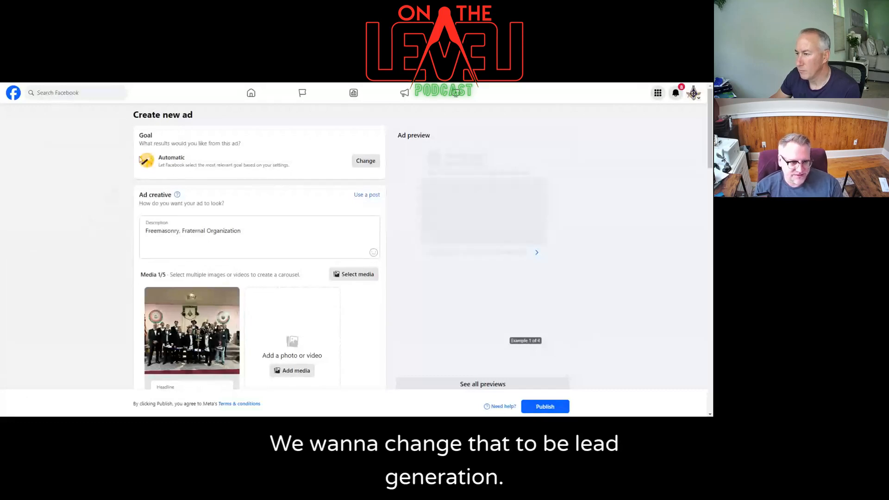
click(366, 162)
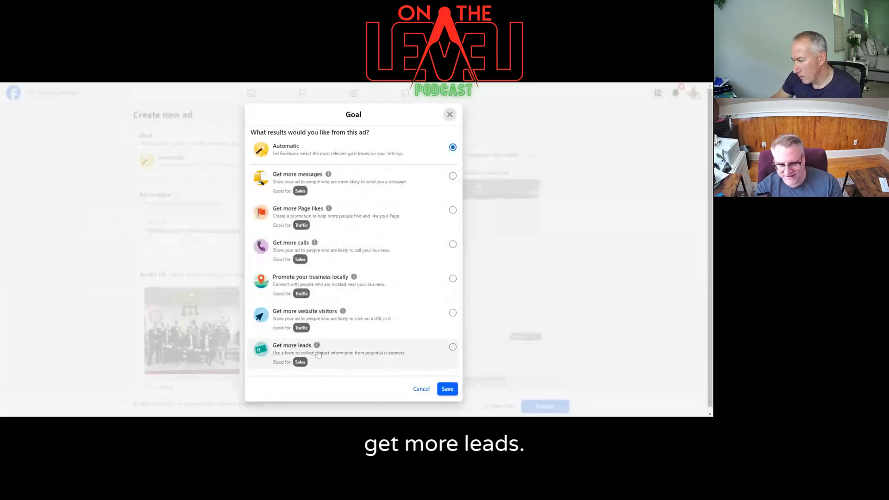
click(319, 354)
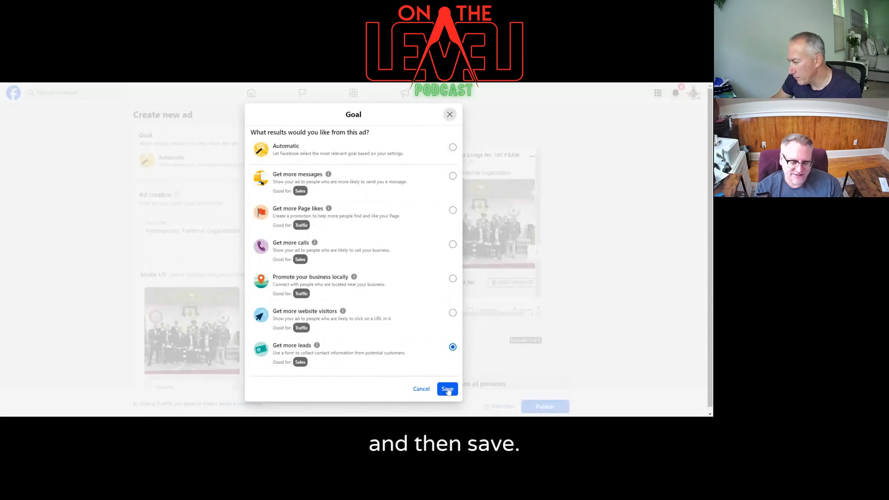
click(447, 388)
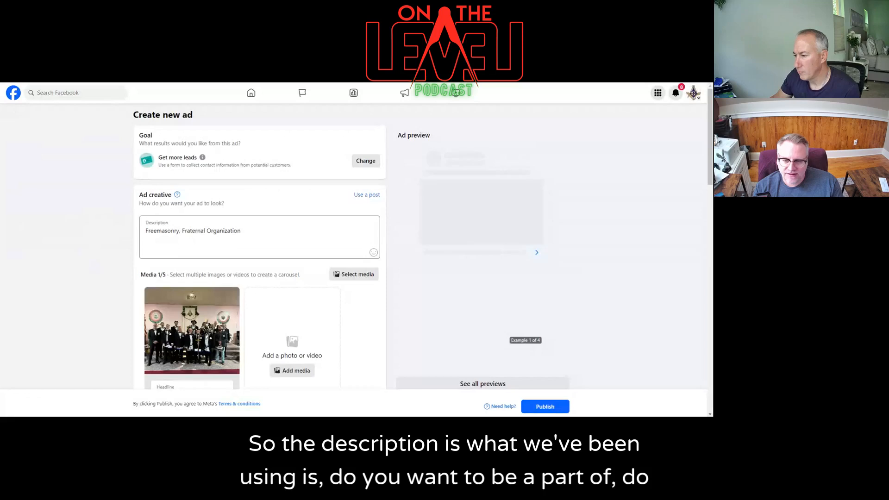
Replace the ad creative's description with "You want to be better man".
scroll(354, 246, down, 1)
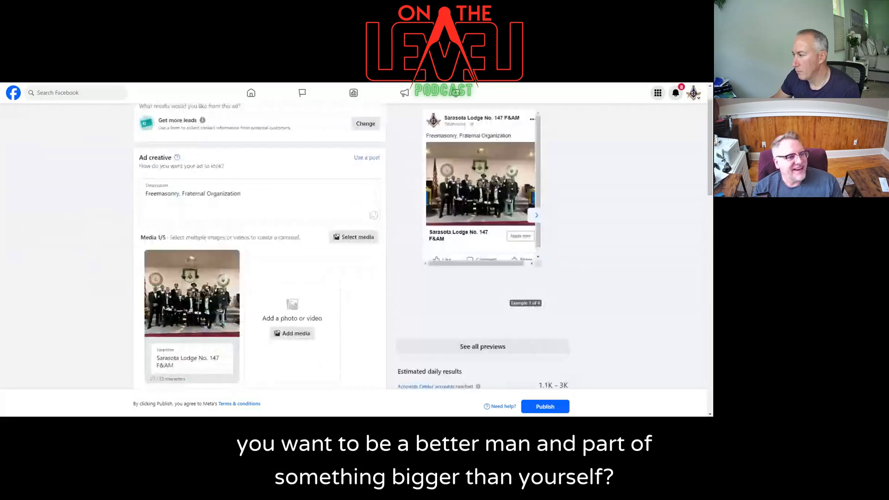
scroll(354, 247, up, 1)
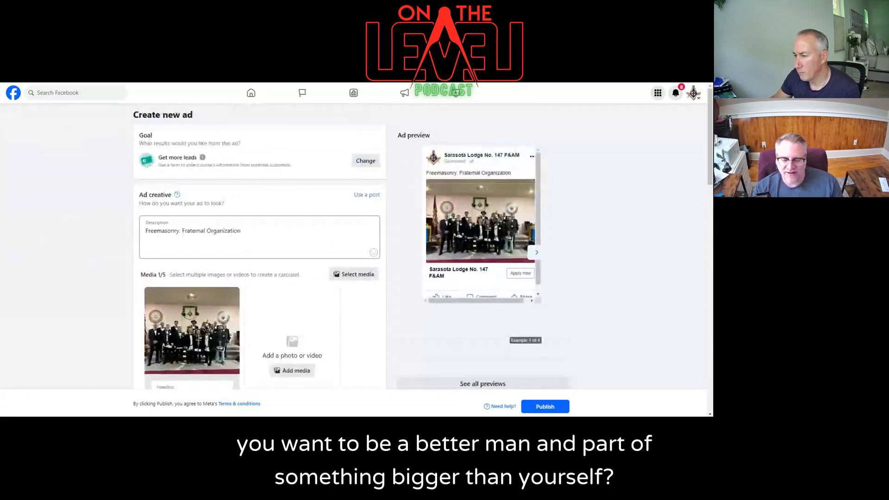
click(242, 231)
drag(241, 231, 130, 225)
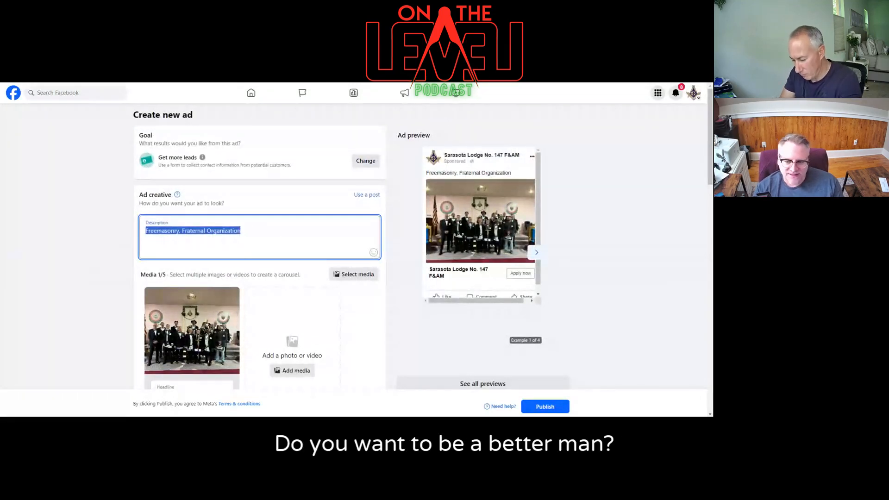
text(You want to)
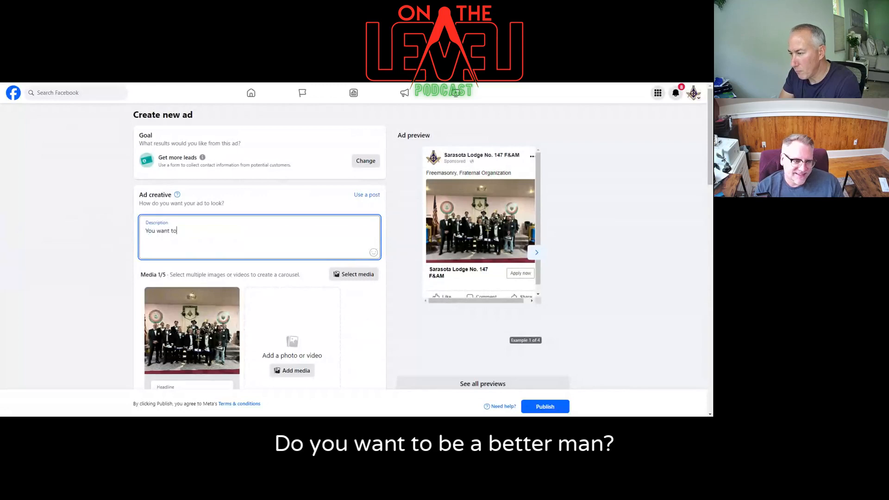
text(be a etter)
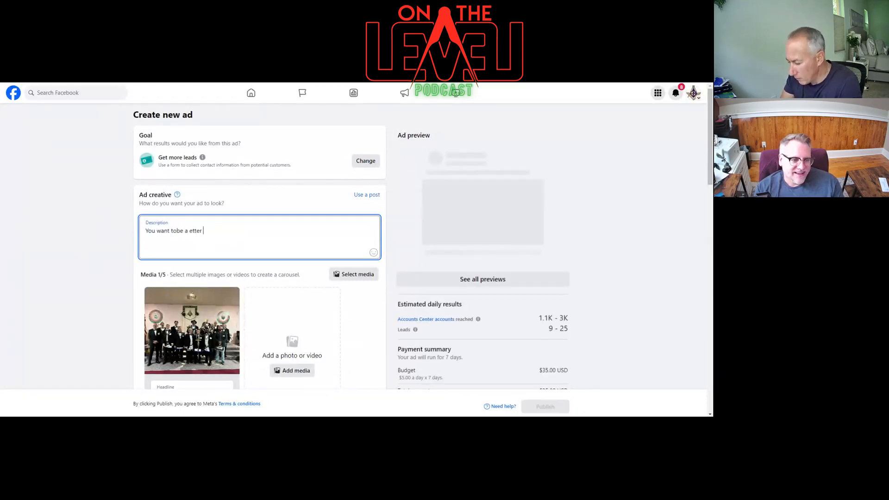
key(BackSpace)
key(BackSpace)
key(BackSpace)
key(BackSpace)
key(BackSpace)
key(BackSpace)
key(BackSpace)
key(BackSpace)
key(BackSpace)
key(BackSpace)
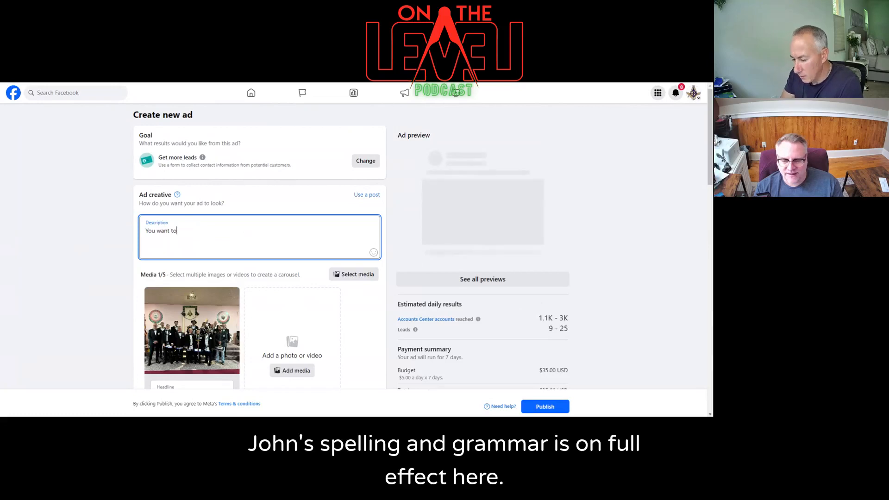
text(to)
key(BackSpace)
key(BackSpace)
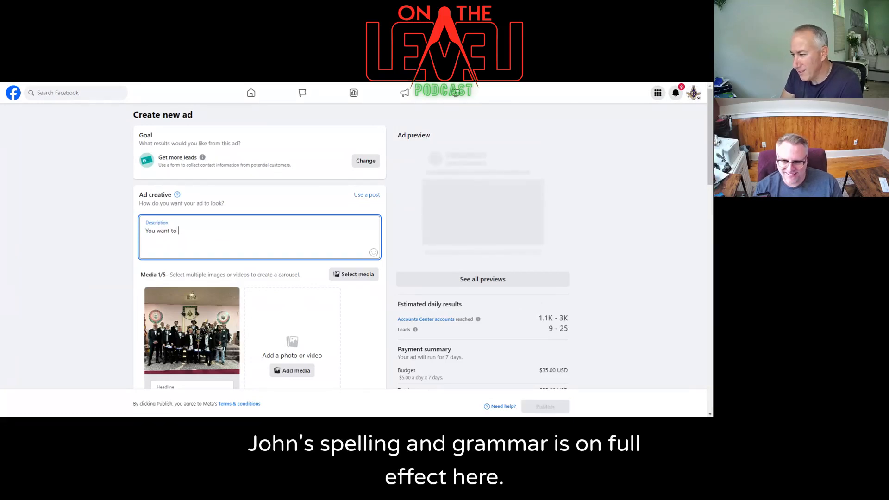
text(be)
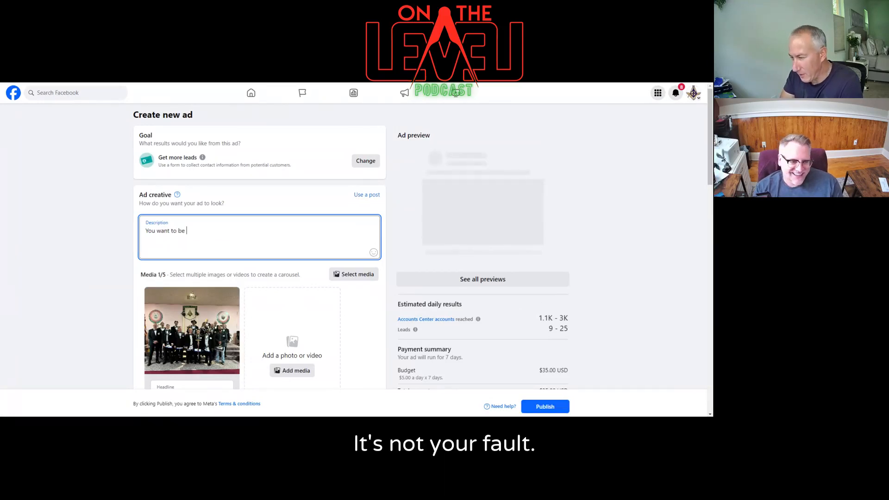
text( a)
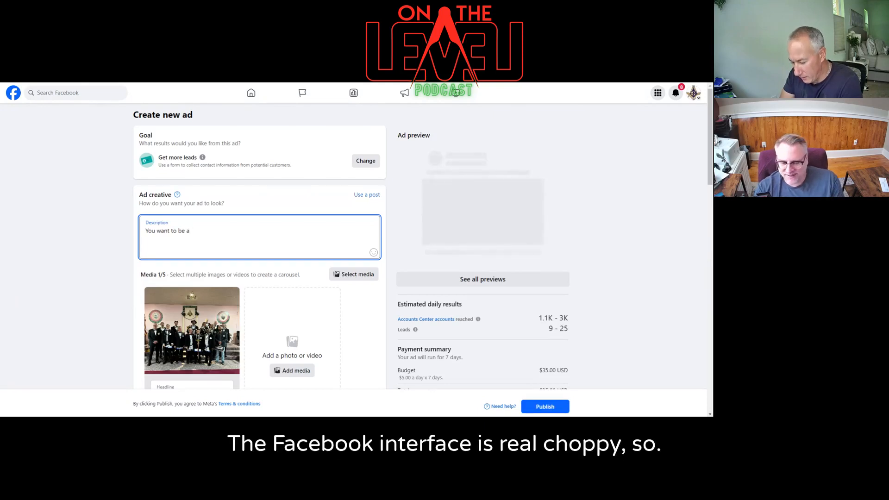
text(etter man)
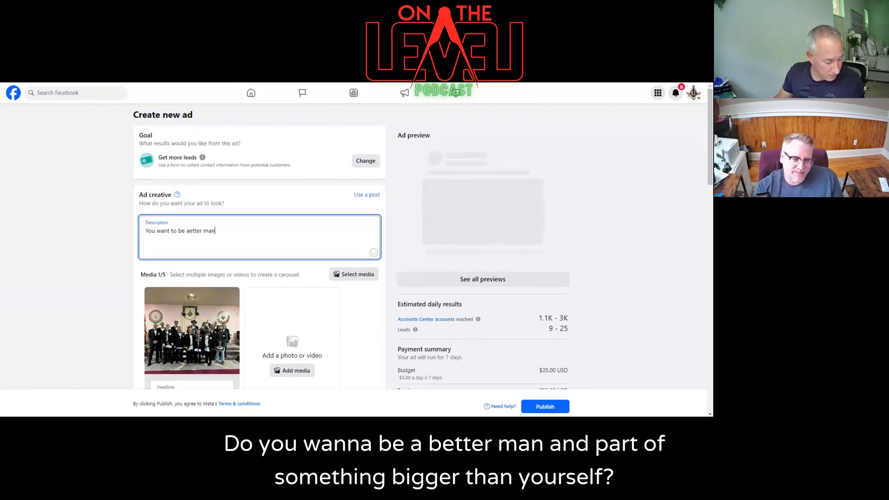
click(185, 231)
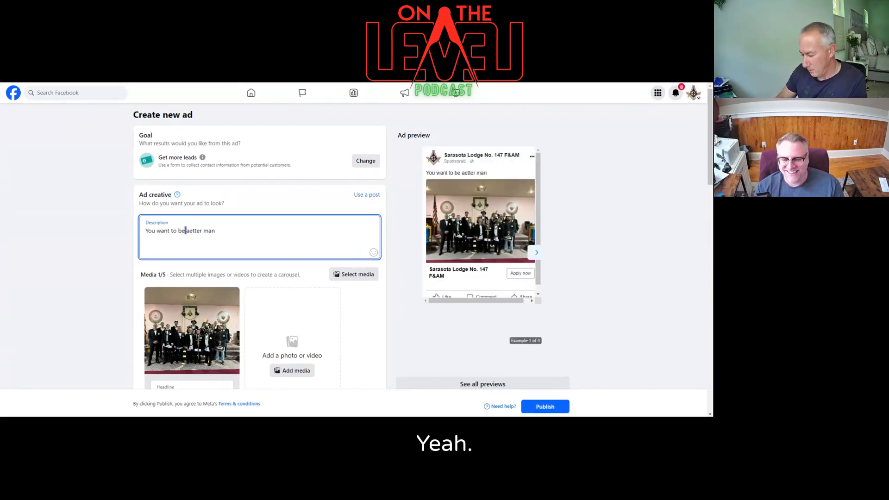
drag(186, 231, 189, 230)
text(better)
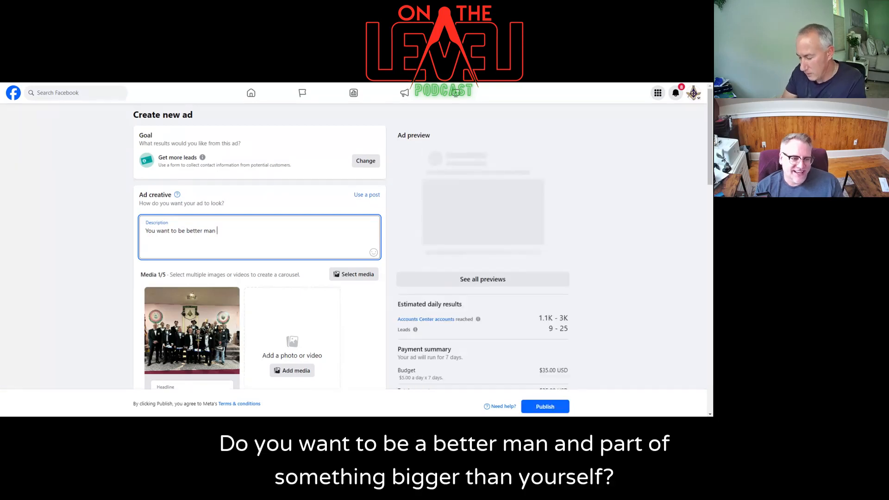
Extend the ad description with "and something bigger than yourself".
text( man and part of)
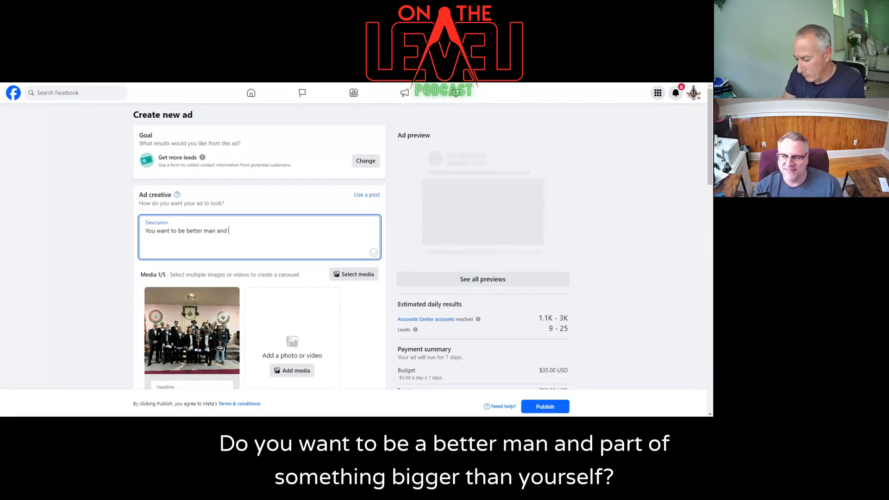
key(BackSpace)
key(BackSpace)
key(BackSpace)
key(BackSpace)
key(BackSpace)
key(BackSpace)
key(BackSpace)
text(someth)
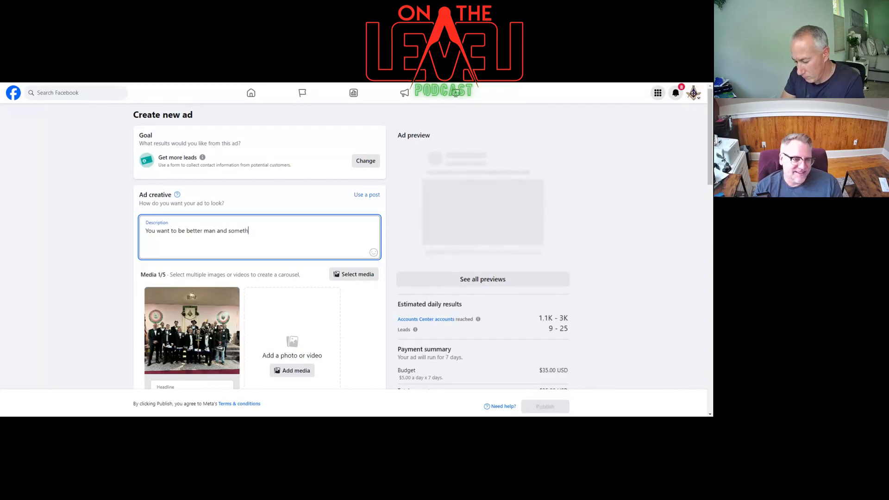
text(ing bigger than yourself)
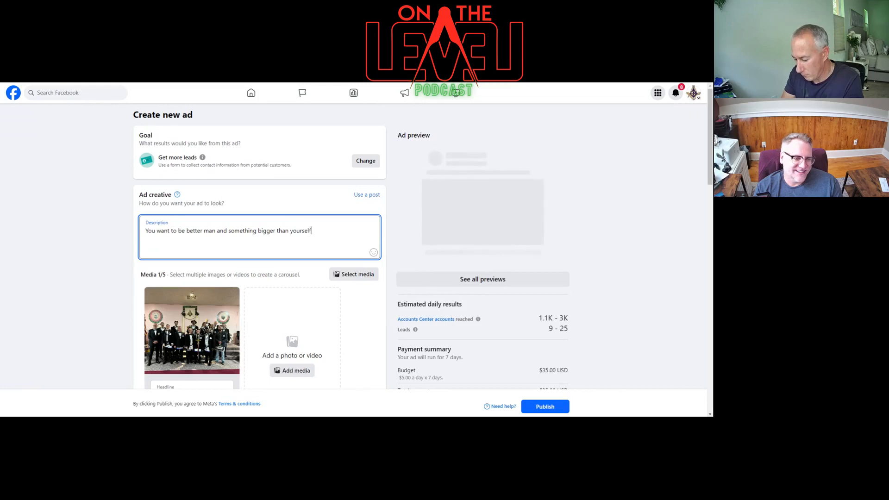
End the description with a question mark after "yourself" and insert "be part of" before "something bigger".
key(BackSpace)
key(BackSpace)
key(BackSpace)
key(BackSpace)
text(?)
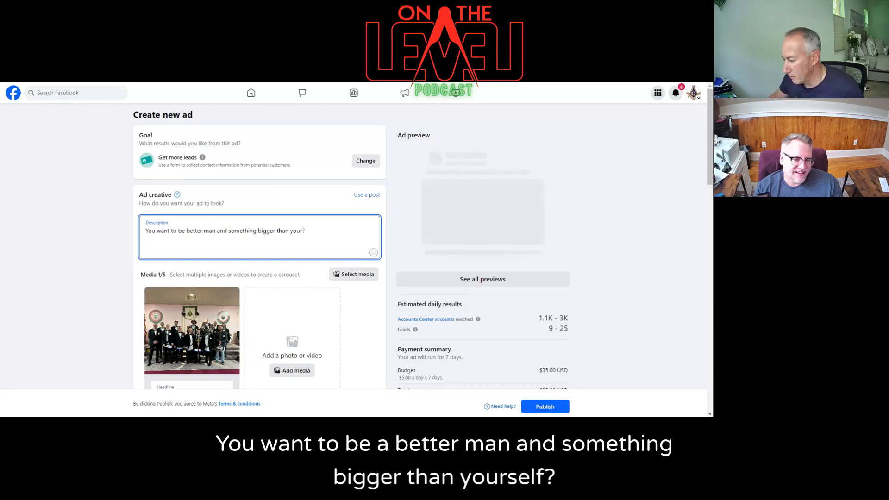
text(self)
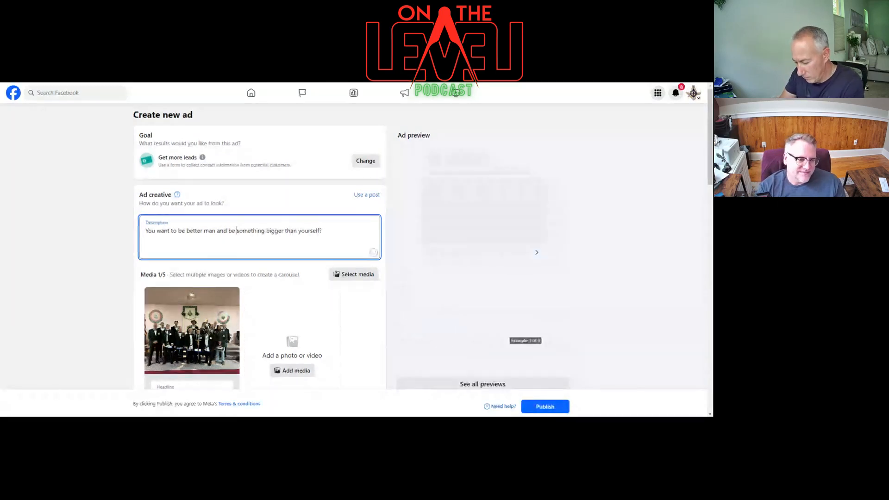
text(be part of)
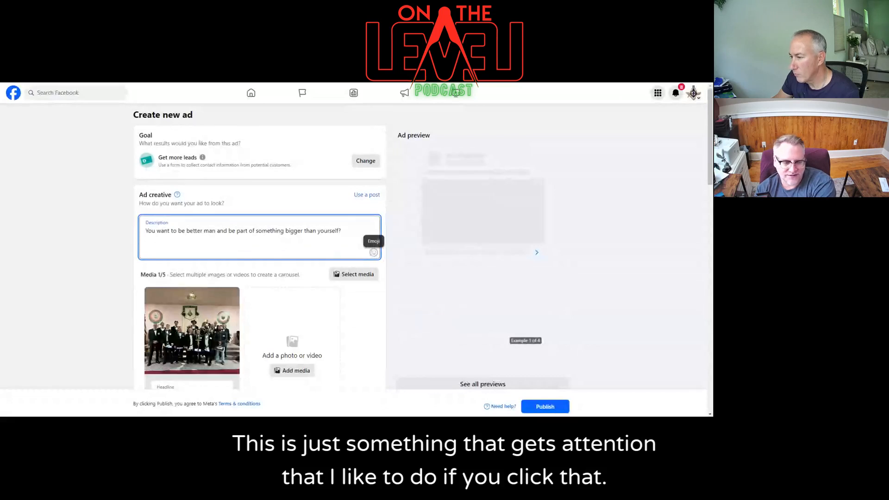
Insert the handshake emoji at the end of the ad description.
click(373, 253)
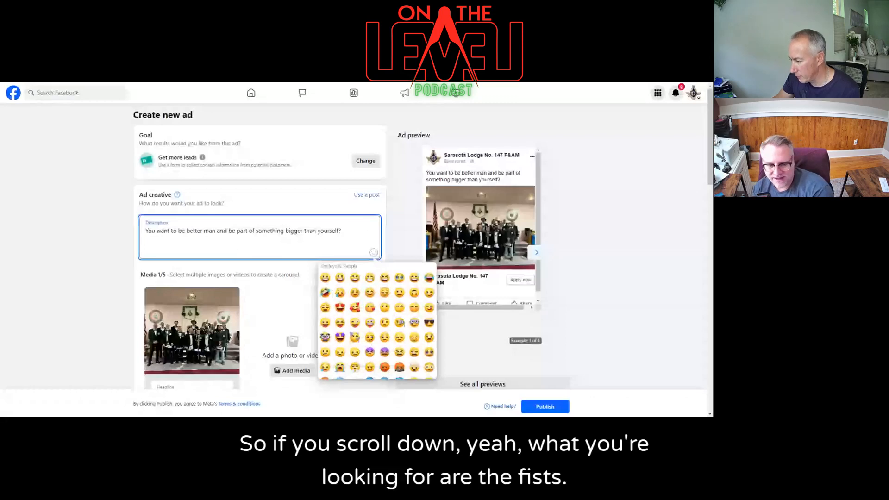
scroll(373, 316, down, 1)
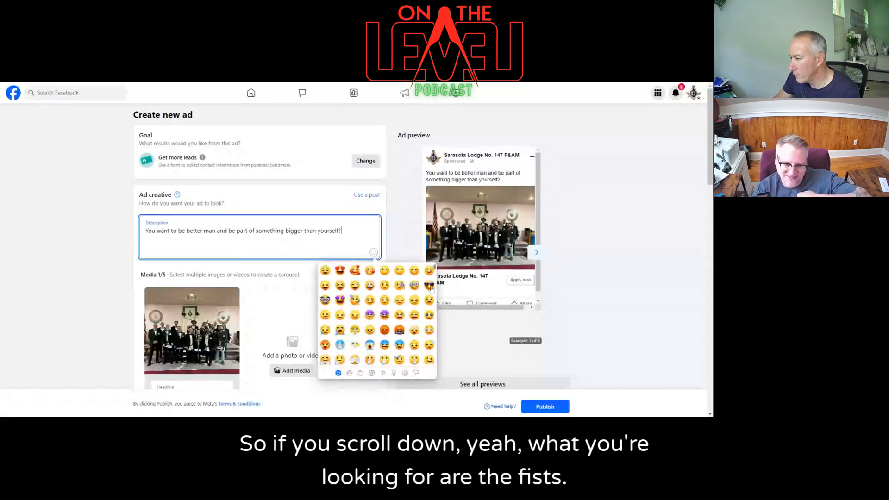
scroll(384, 324, down, 1)
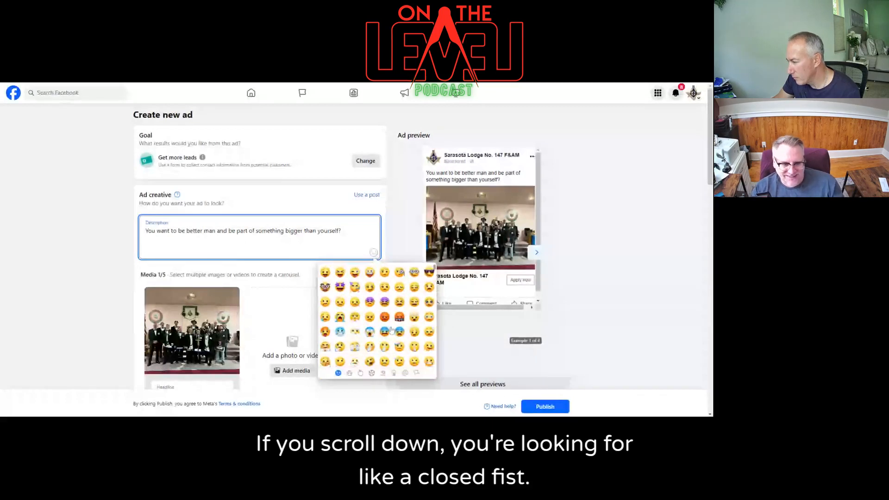
scroll(391, 329, down, 2)
scroll(389, 329, down, 2)
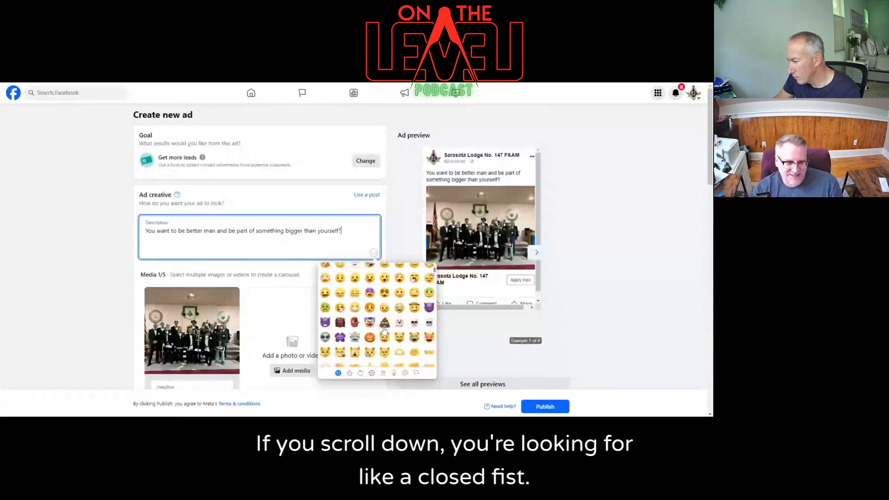
scroll(384, 330, down, 2)
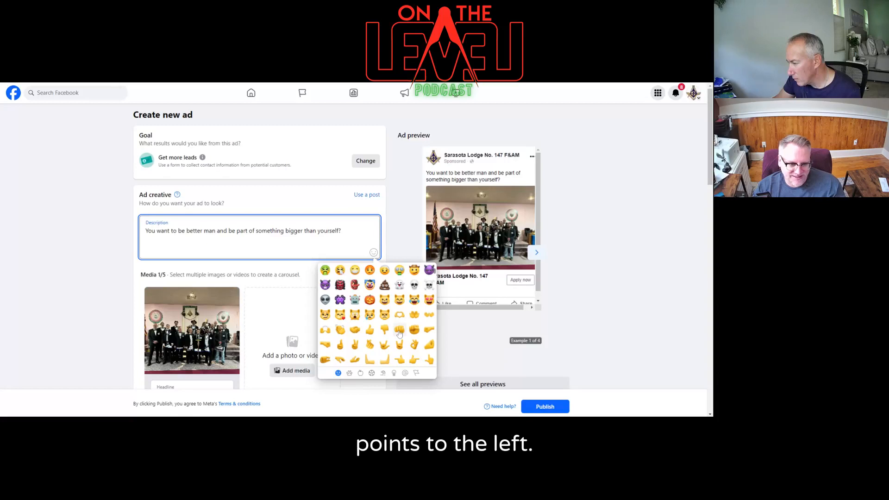
scroll(399, 333, down, 1)
scroll(378, 325, down, 1)
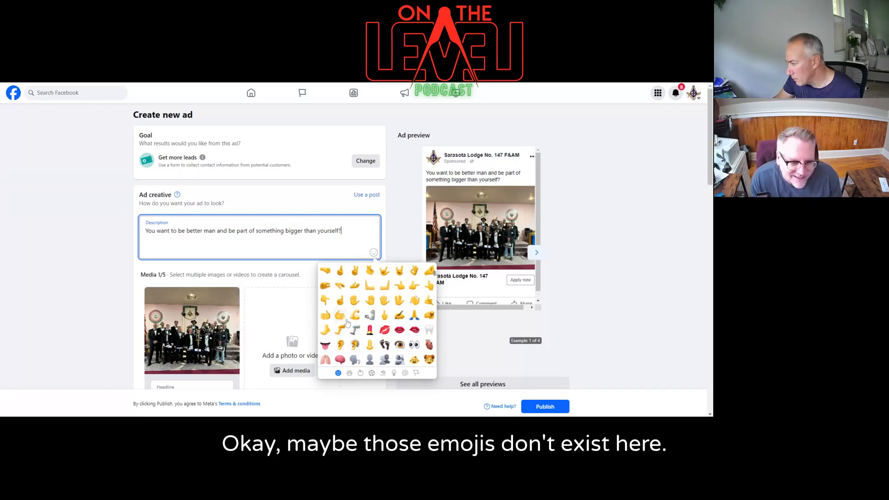
scroll(338, 323, up, 1)
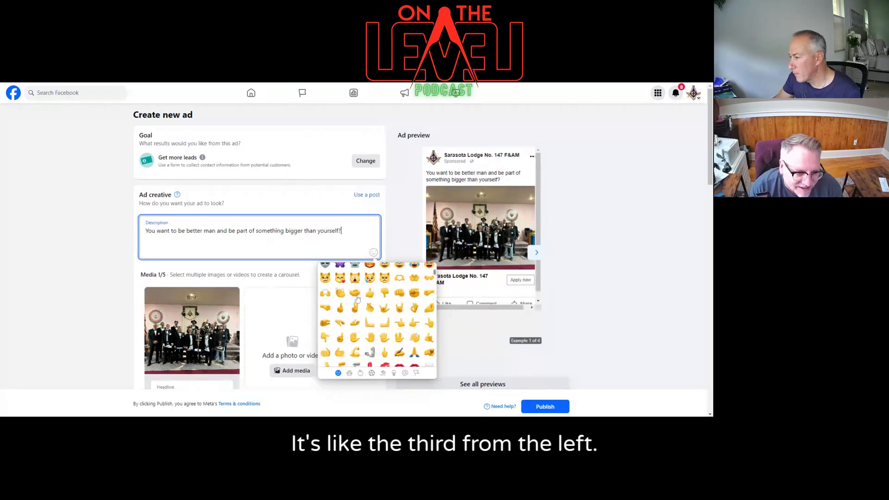
click(356, 295)
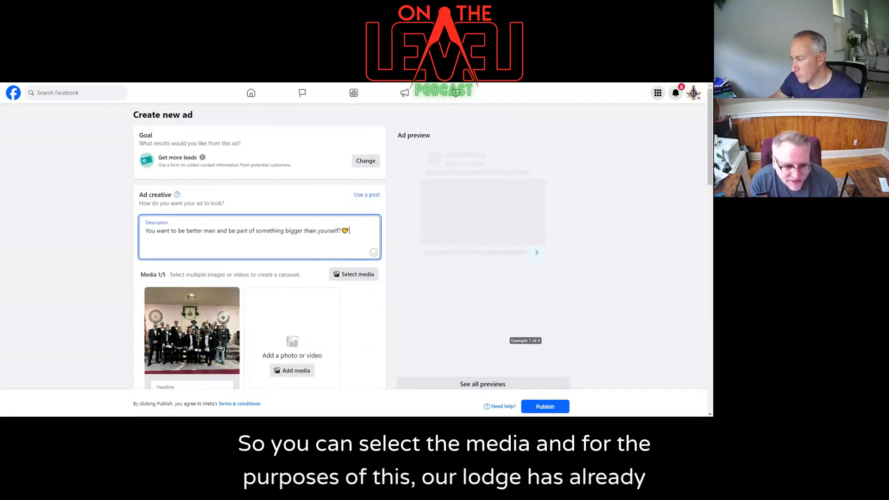
Open the media browser for the ad creative and list the videos from the Page.
scroll(355, 239, down, 1)
click(355, 238)
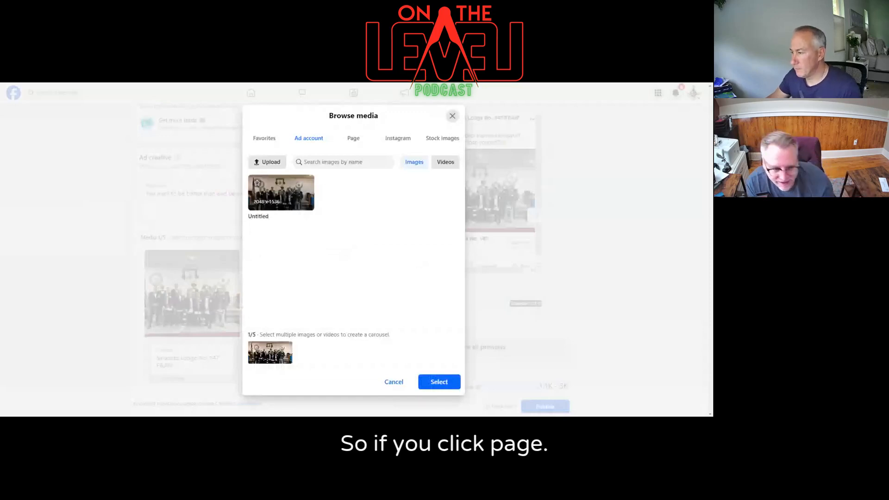
click(353, 142)
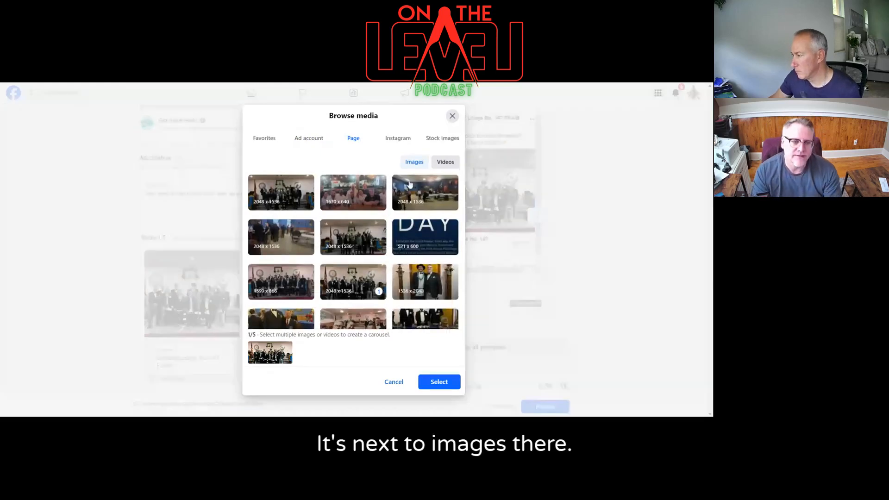
click(447, 163)
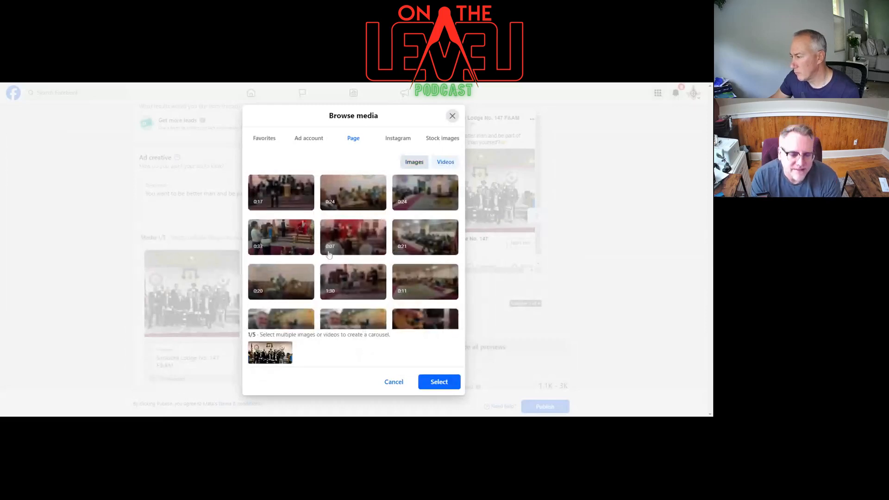
Replace the lodge group photo with the 0:39 desert camel video as the ad's media.
scroll(333, 254, down, 1)
scroll(333, 254, down, 1)
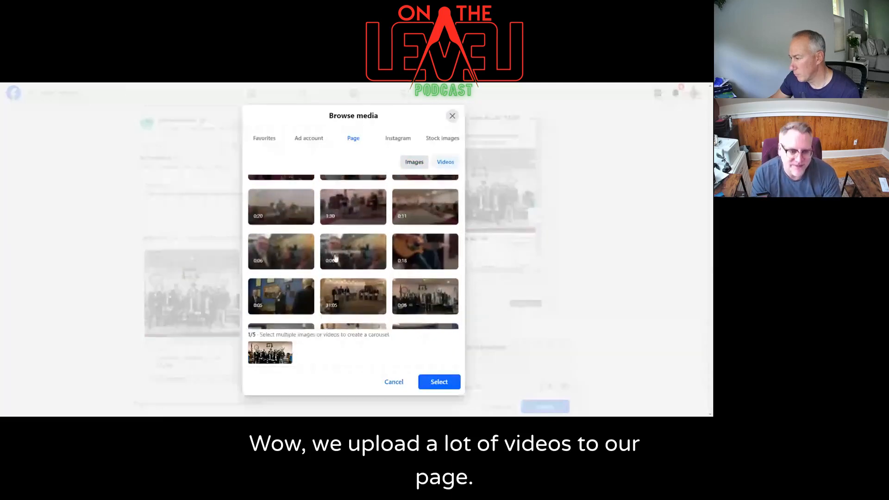
scroll(335, 260, down, 1)
scroll(336, 262, down, 1)
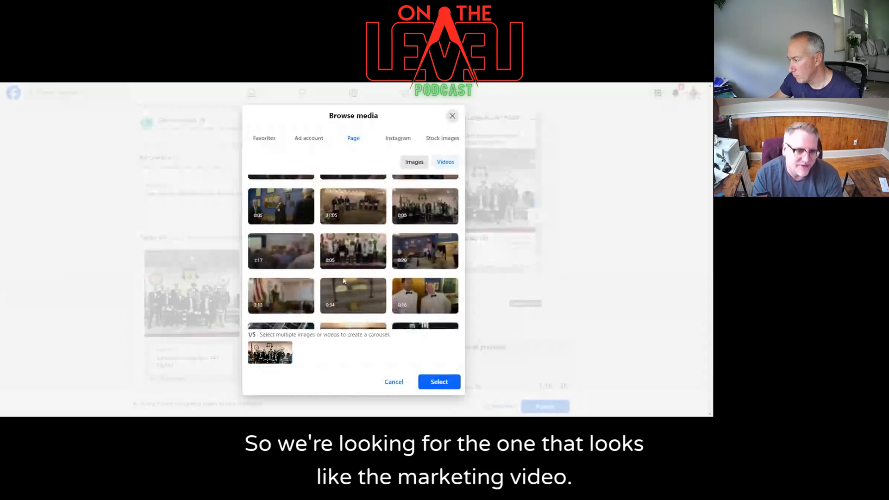
scroll(346, 279, down, 1)
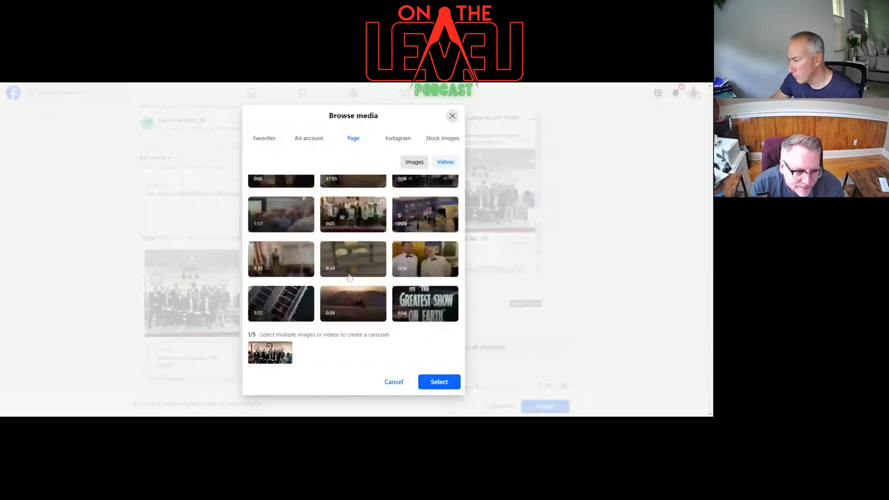
scroll(343, 282, up, 1)
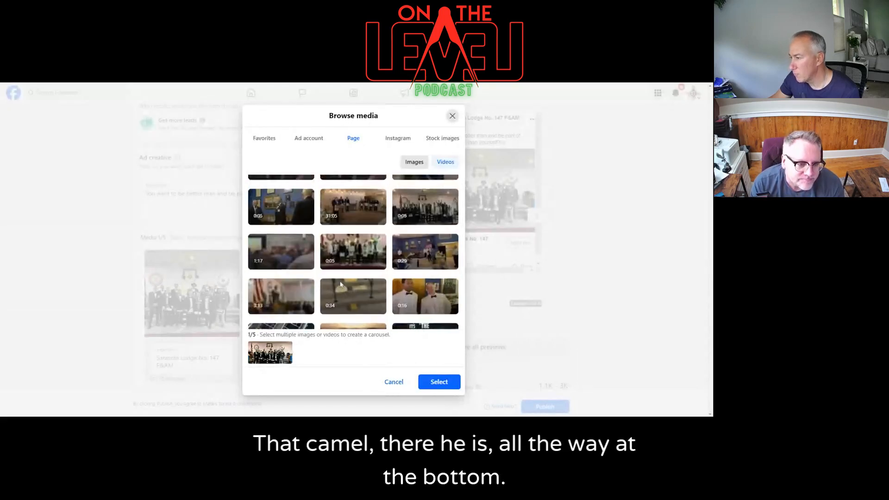
scroll(340, 284, up, 1)
scroll(340, 284, down, 1)
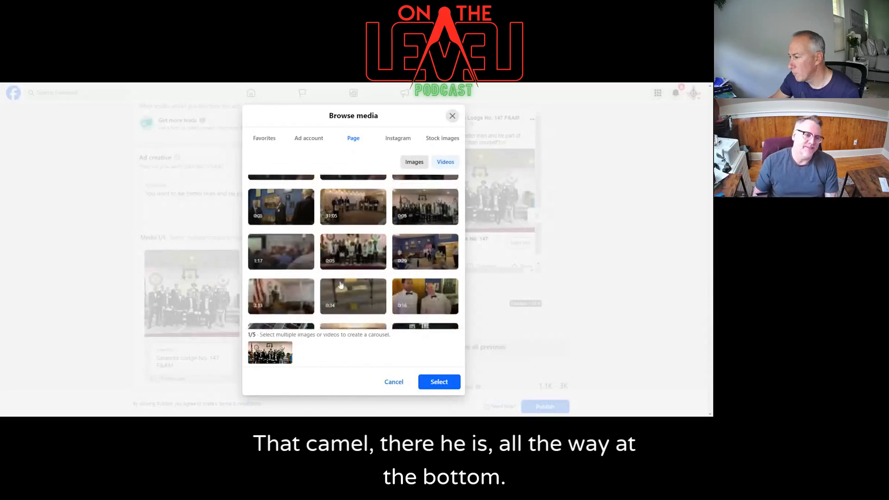
scroll(343, 292, down, 1)
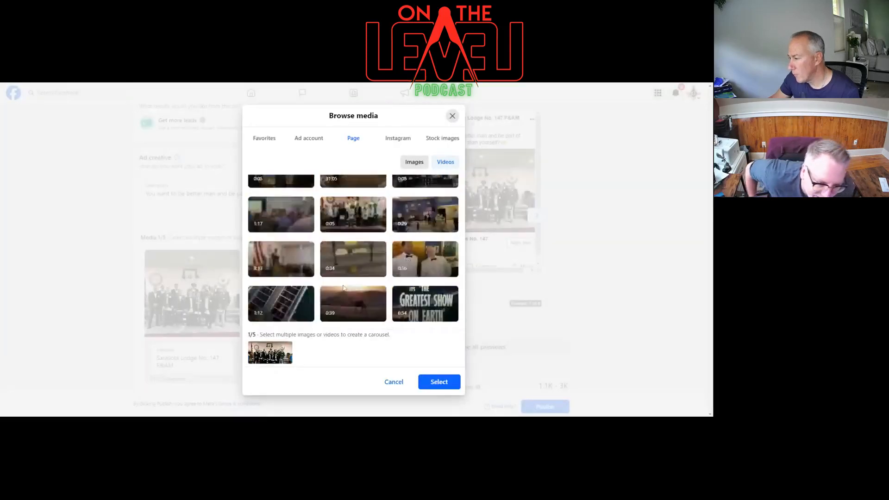
click(356, 307)
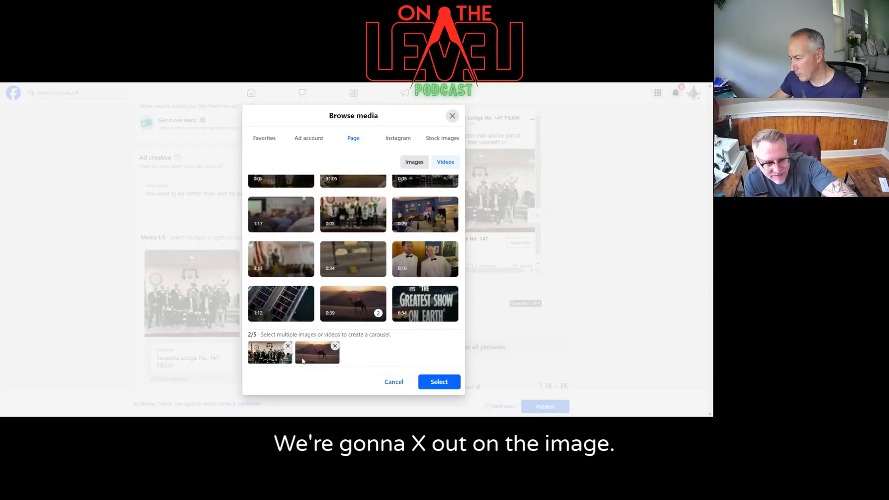
click(288, 346)
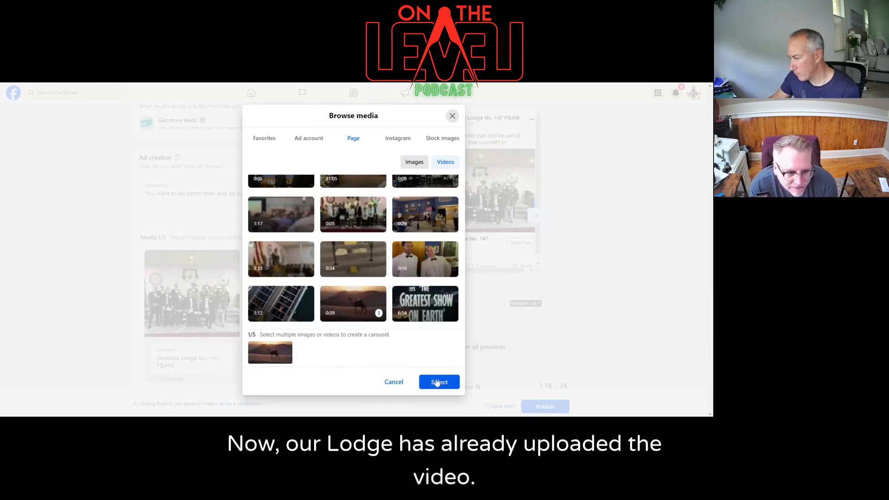
click(435, 379)
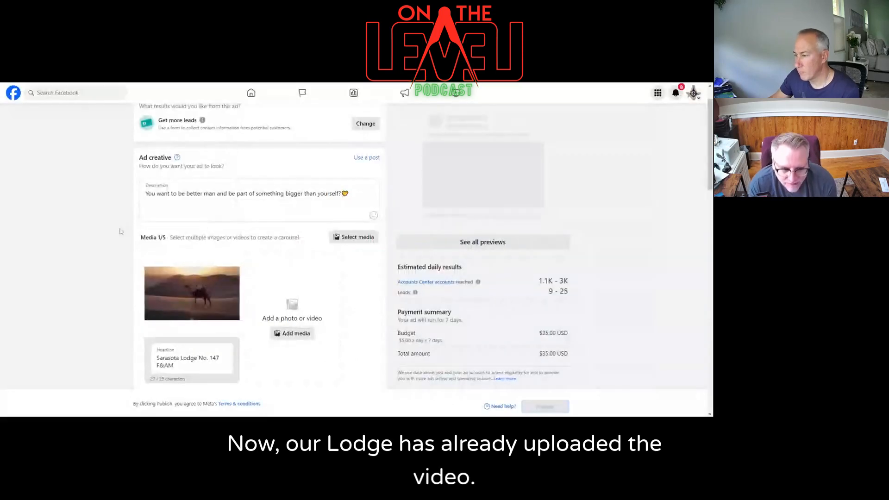
Replace the headline under the camel video with "Freemasonry in SRQ".
scroll(103, 244, down, 2)
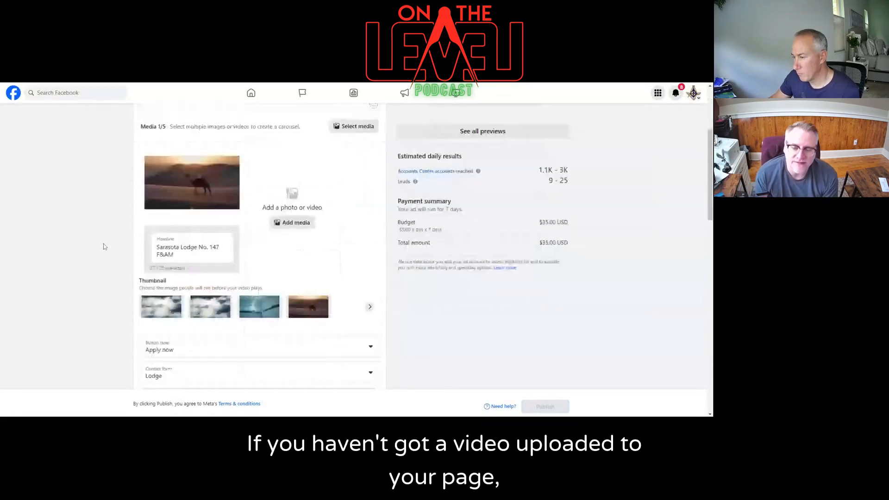
scroll(104, 247, up, 1)
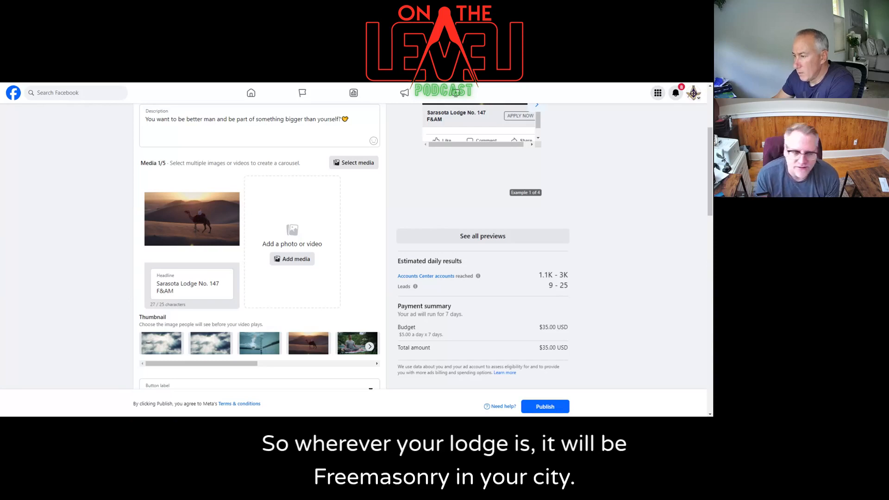
scroll(362, 226, down, 2)
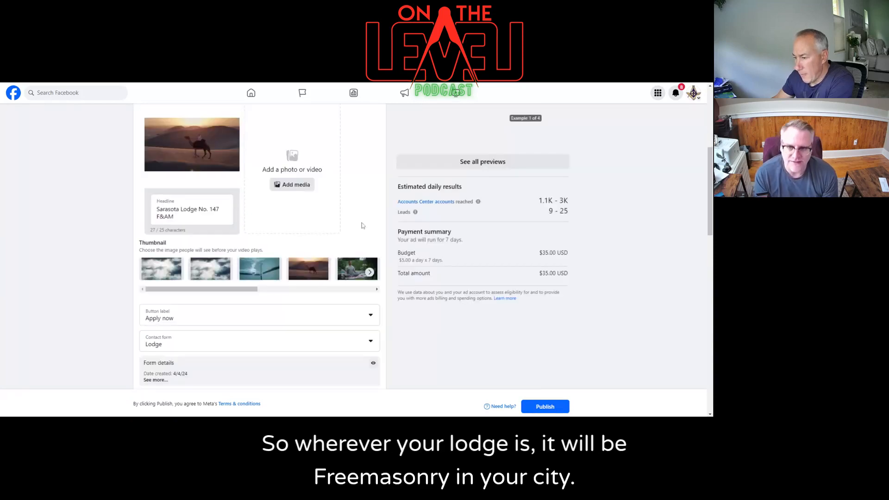
scroll(363, 225, down, 1)
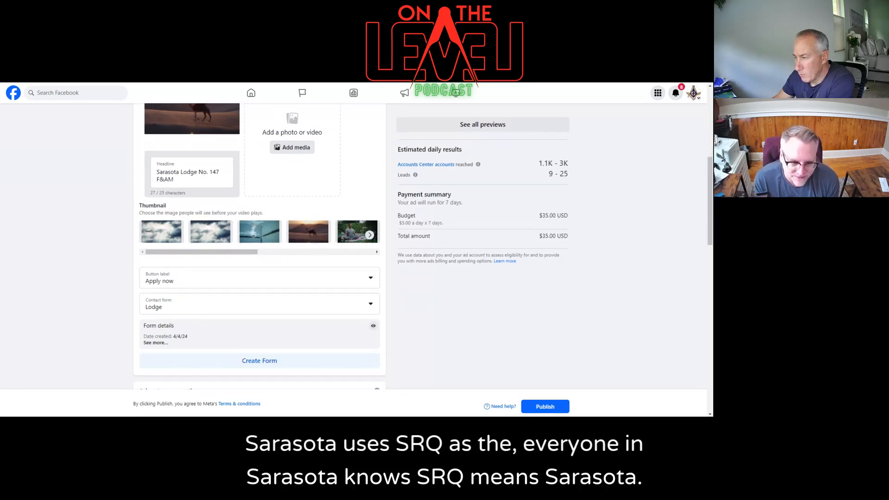
scroll(362, 226, up, 3)
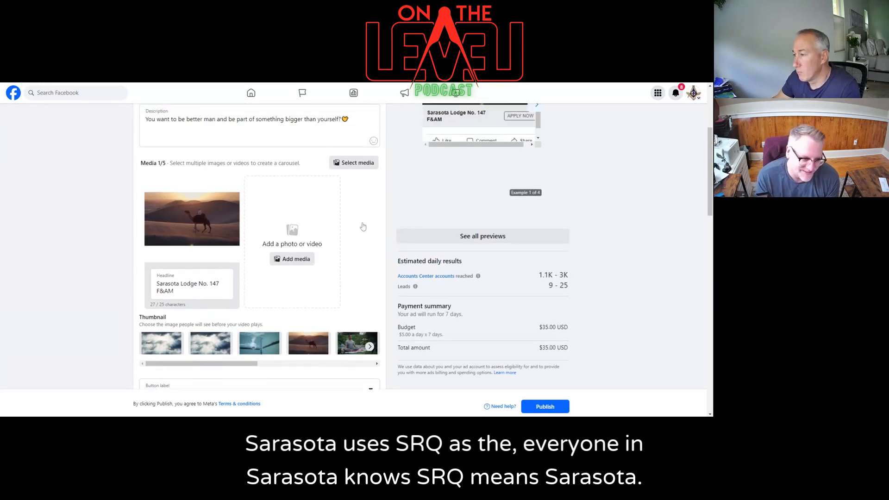
scroll(339, 240, down, 1)
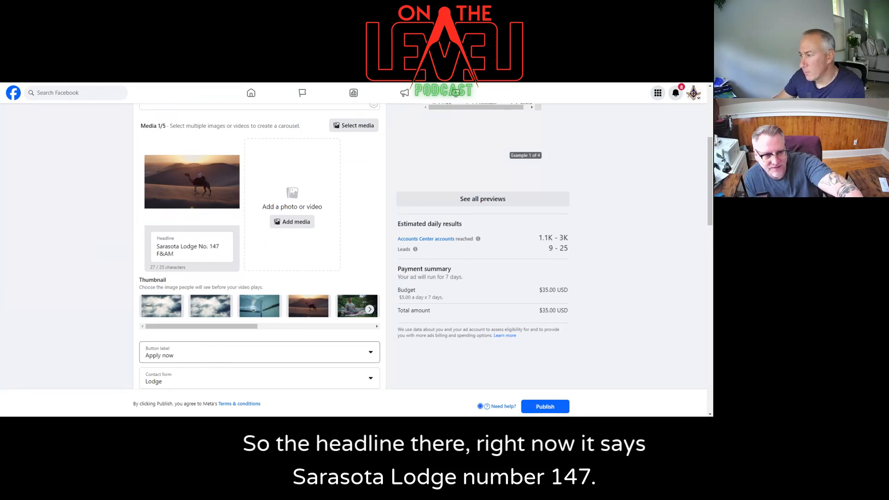
click(190, 246)
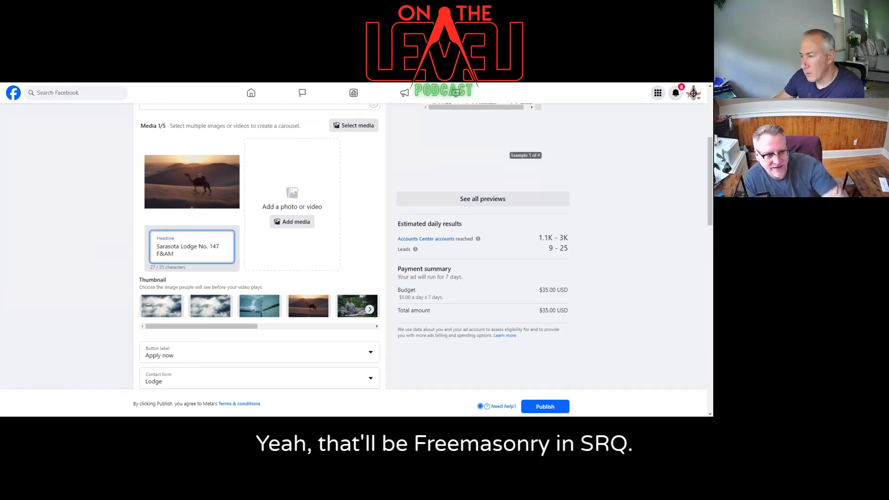
drag(176, 254, 149, 246)
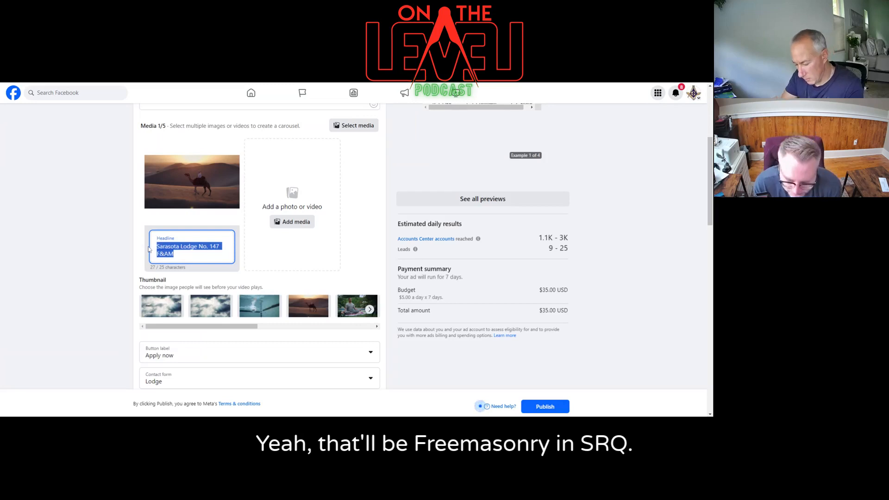
text(Free)
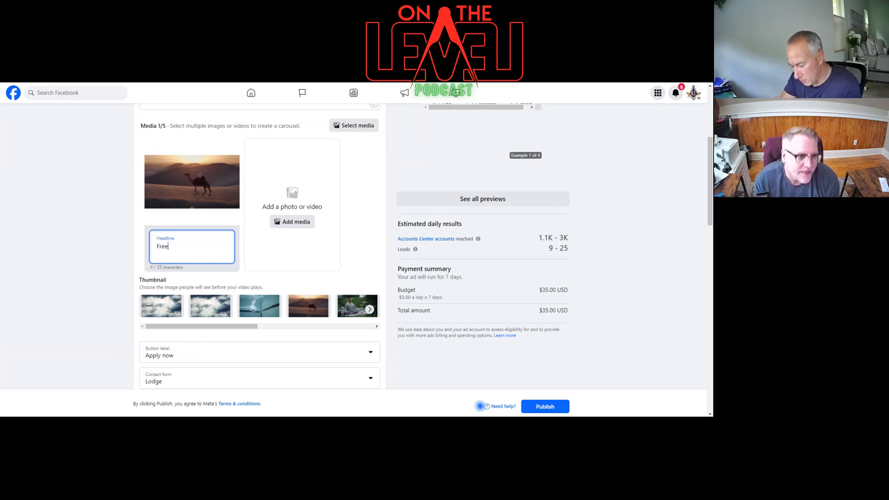
text(maso)
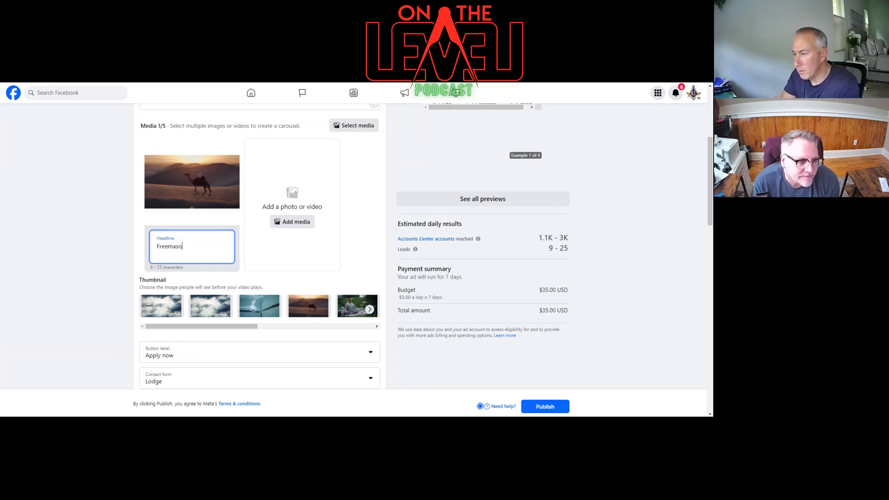
text(nry )
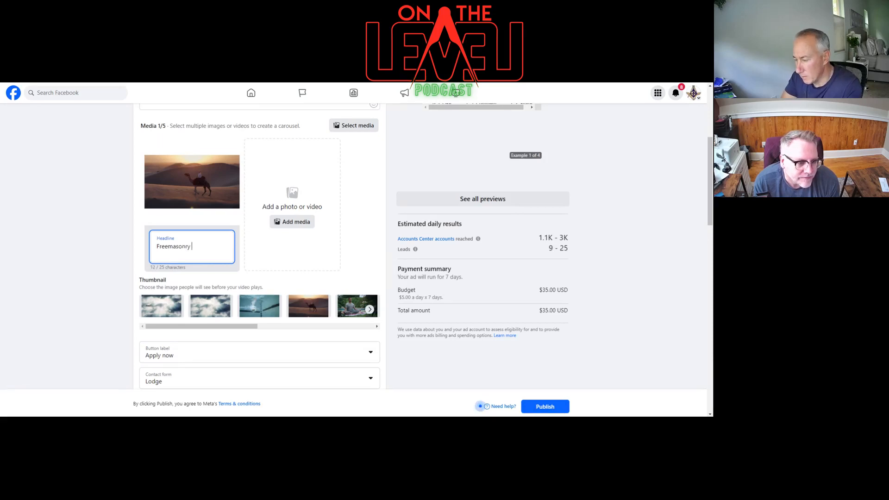
text(in SRQ)
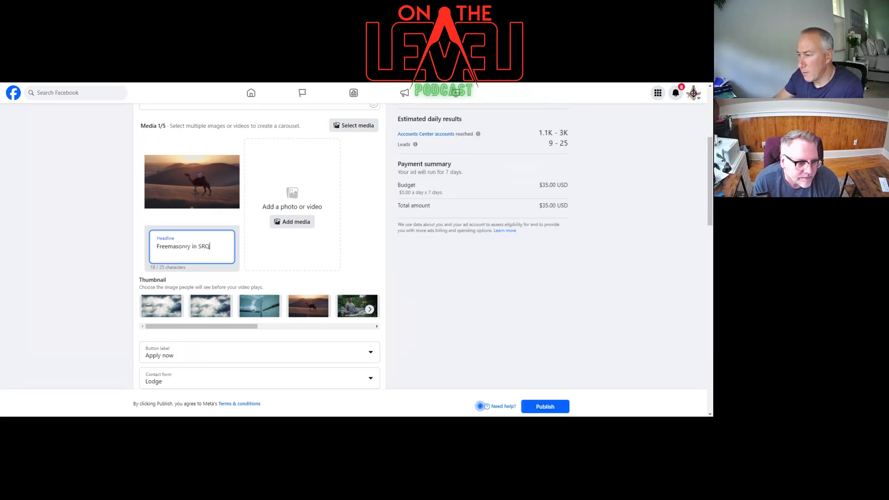
click(272, 260)
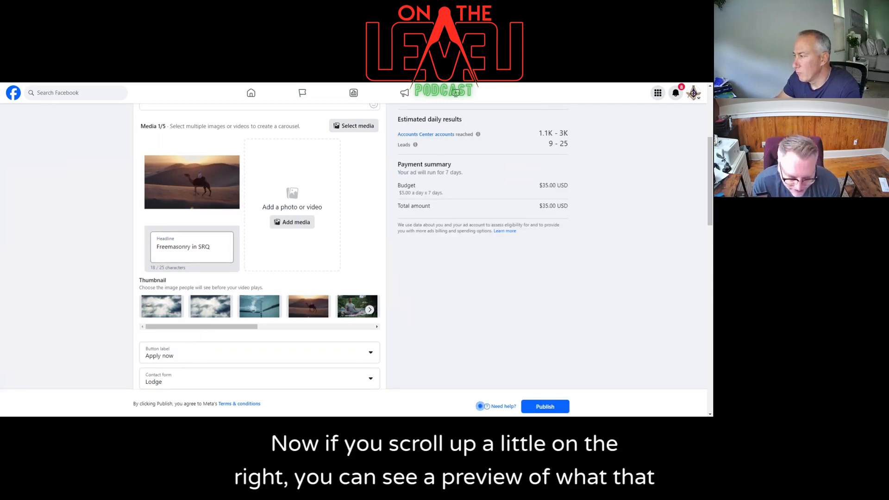
View all previews of the ad for the Facebook placements and close the overview.
scroll(377, 261, up, 1)
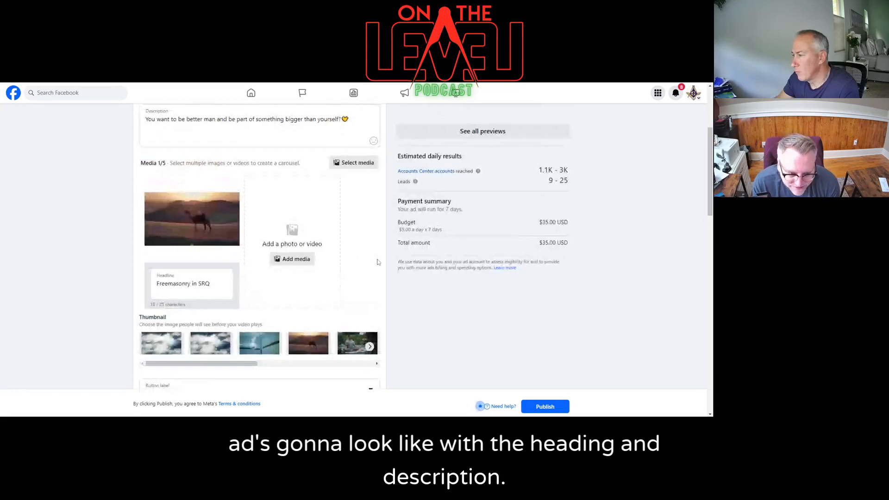
scroll(377, 262, up, 1)
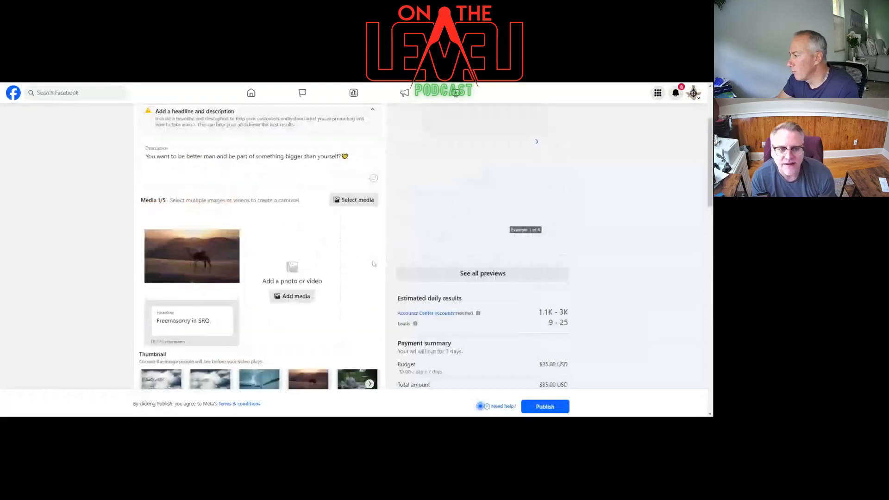
scroll(492, 284, up, 1)
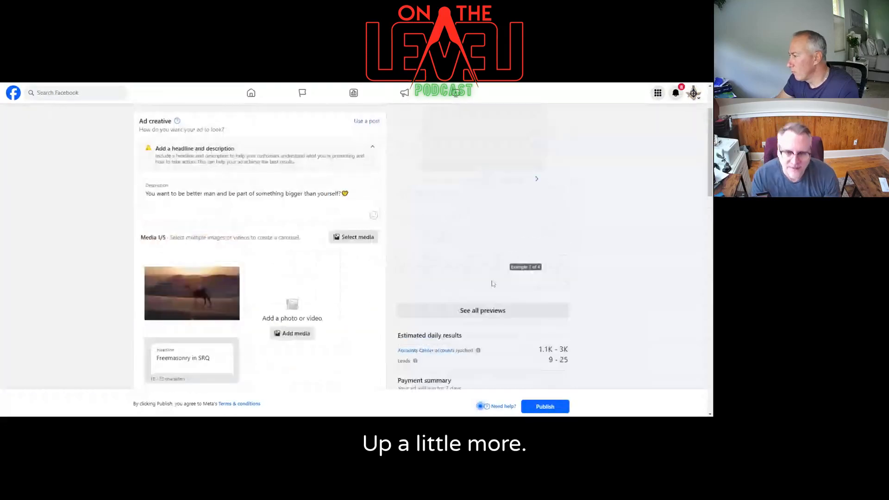
scroll(488, 283, up, 2)
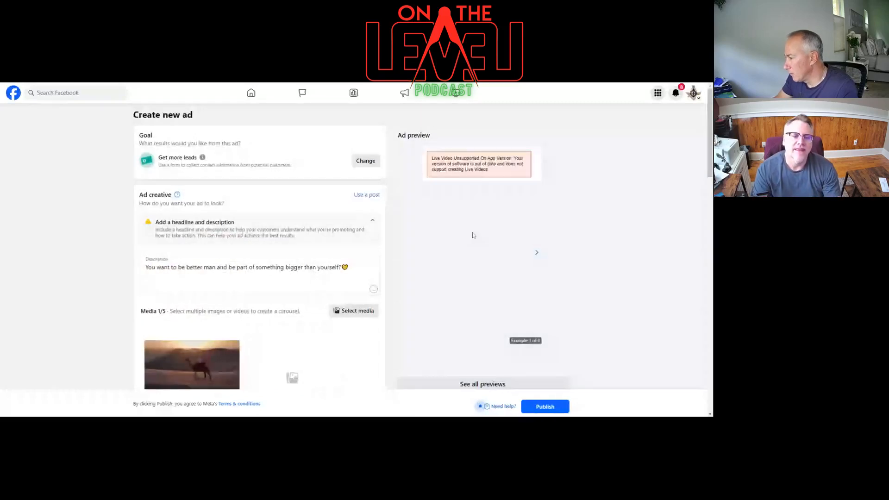
click(476, 385)
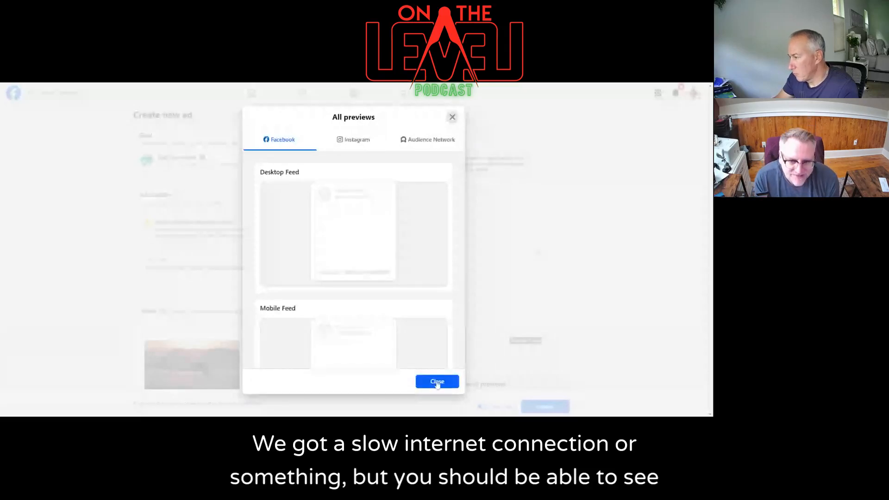
click(437, 382)
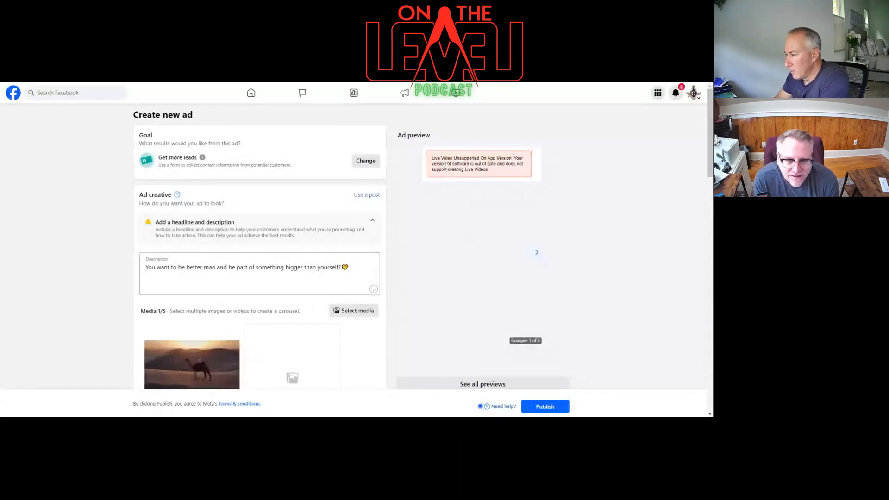
Advance the ad preview to the second example to check the Reels placement.
scroll(471, 270, down, 1)
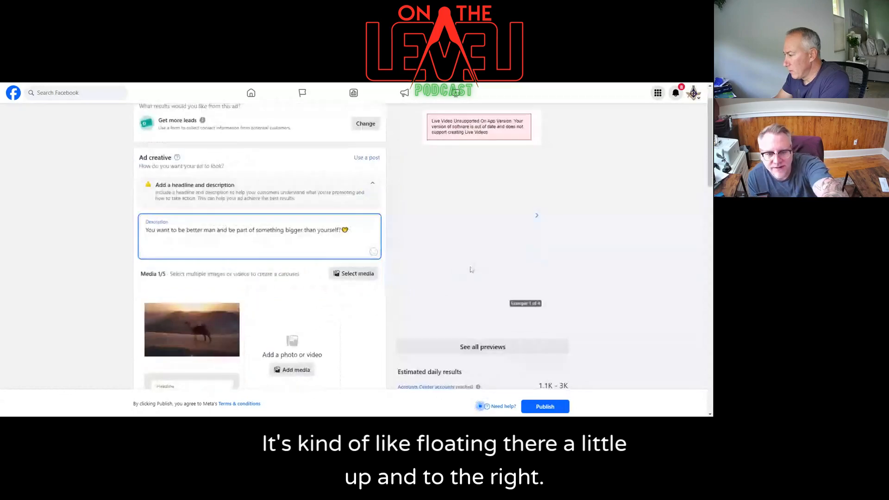
click(537, 216)
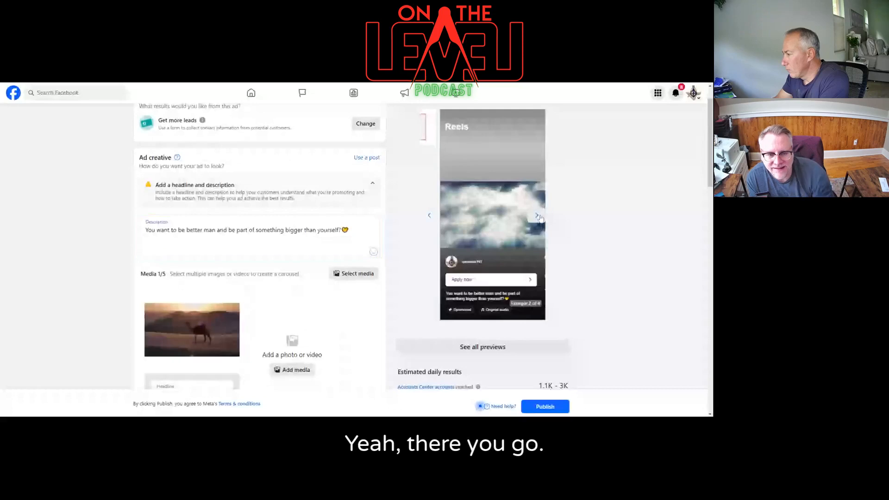
scroll(539, 220, up, 1)
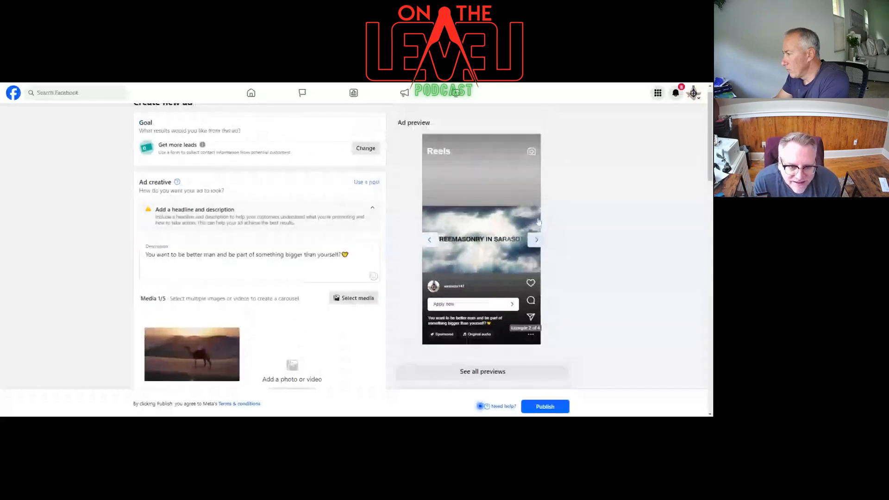
scroll(551, 223, up, 1)
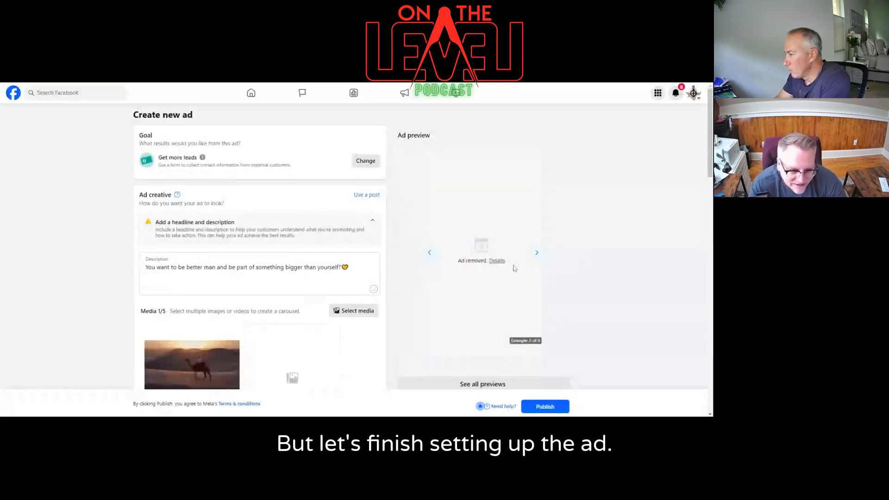
Advance the ad preview to the third example and set the ad's button label to Learn more.
click(536, 260)
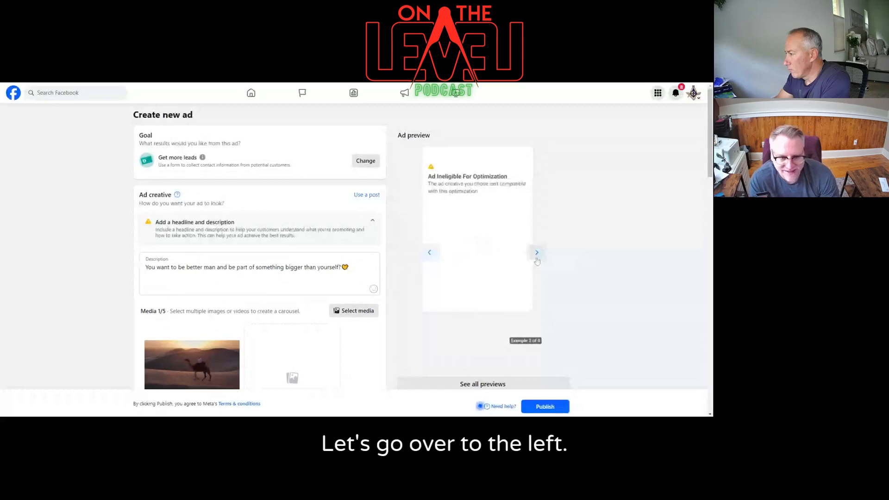
scroll(388, 295, down, 2)
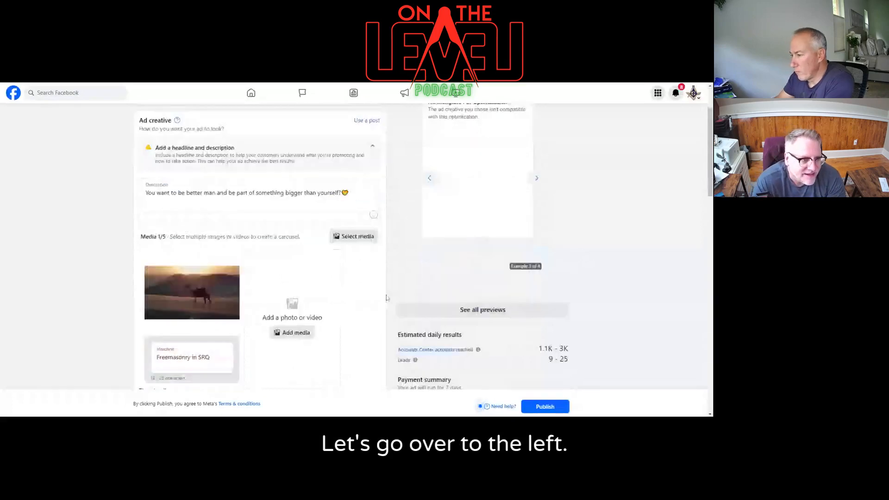
scroll(197, 297, down, 3)
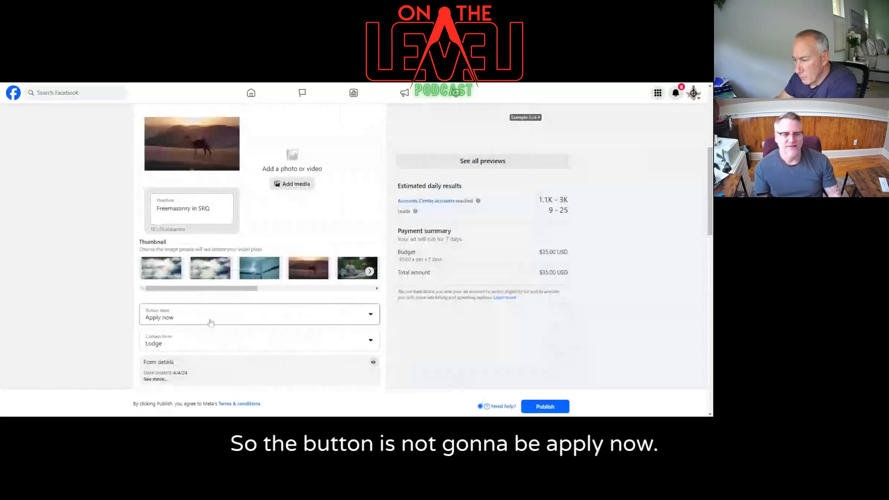
scroll(214, 321, down, 1)
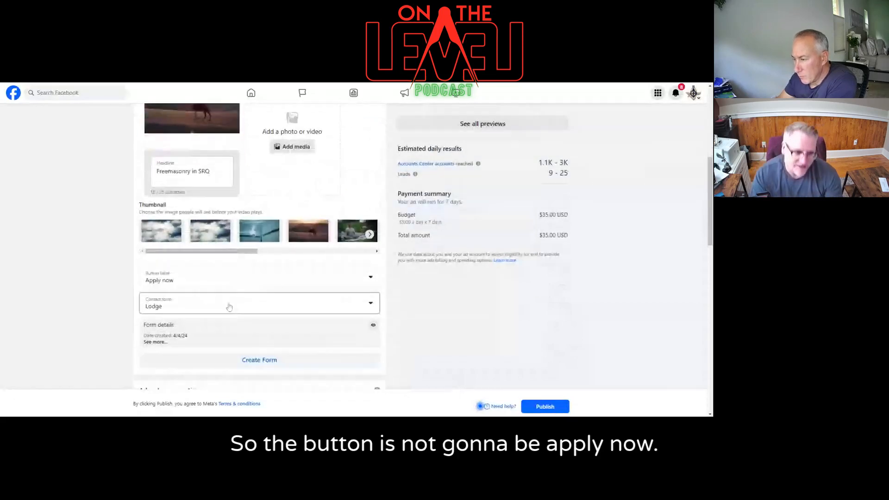
click(224, 283)
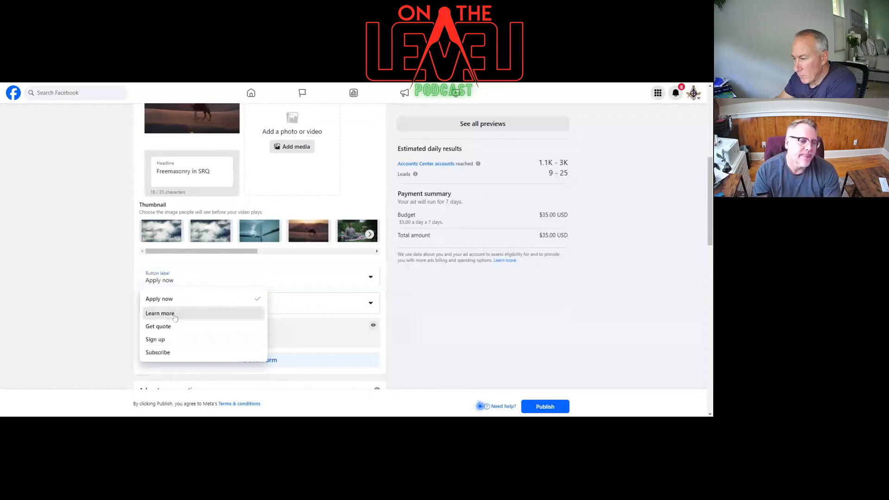
click(175, 313)
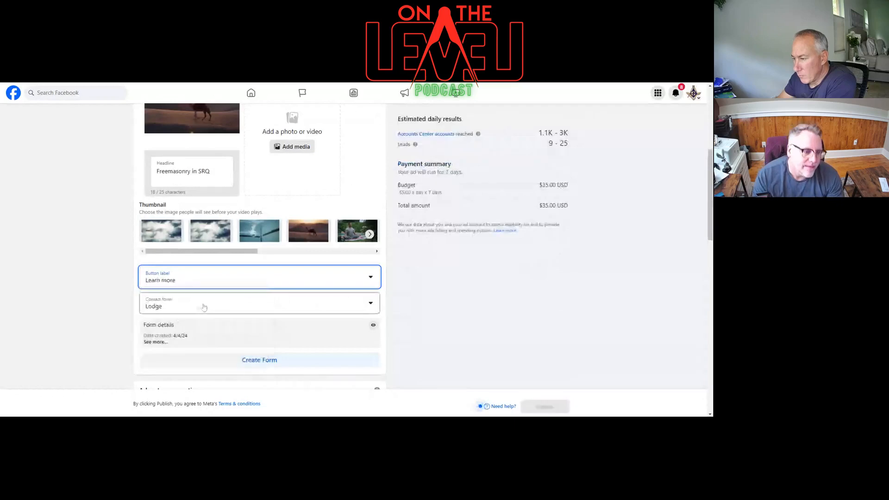
Look through the existing contact forms and select the lodge's form created on Thu Mar 28, 2024 3:12pm.
click(249, 309)
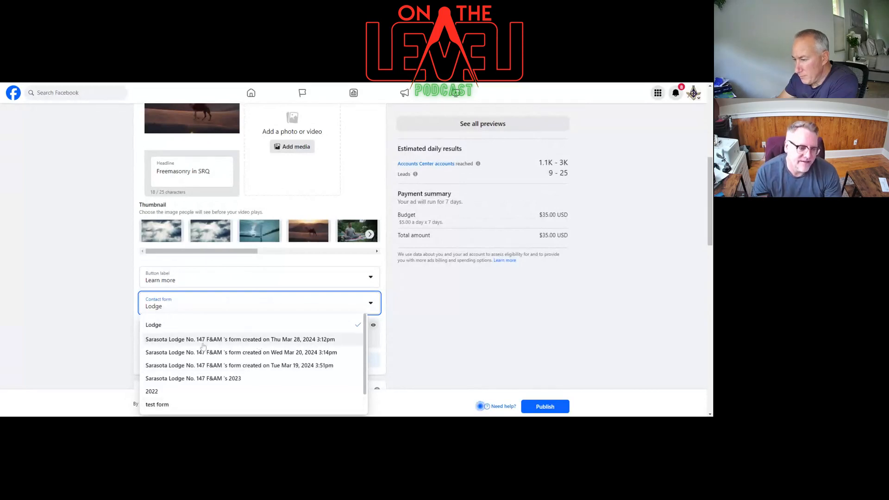
scroll(201, 348, down, 1)
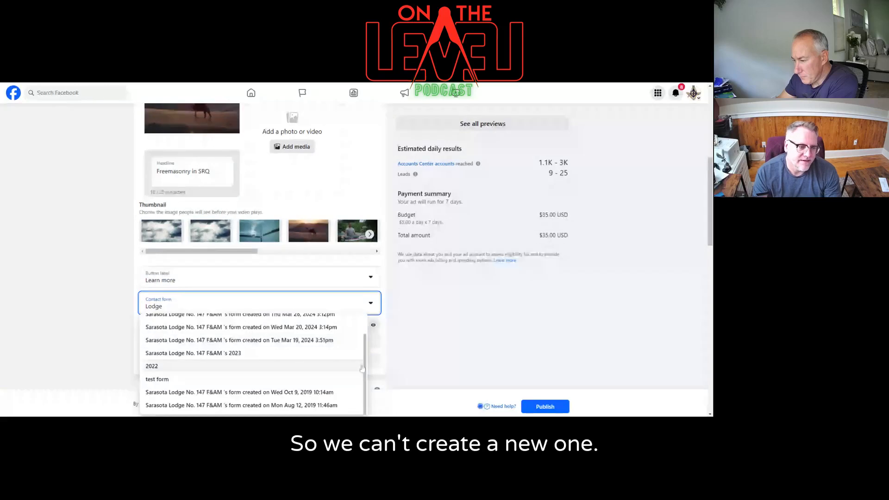
scroll(409, 338, down, 1)
scroll(409, 338, down, 2)
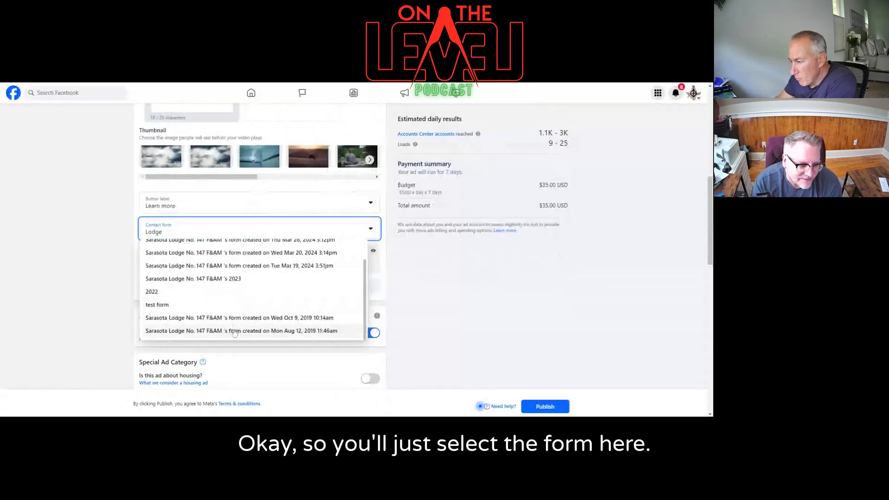
scroll(264, 304, up, 2)
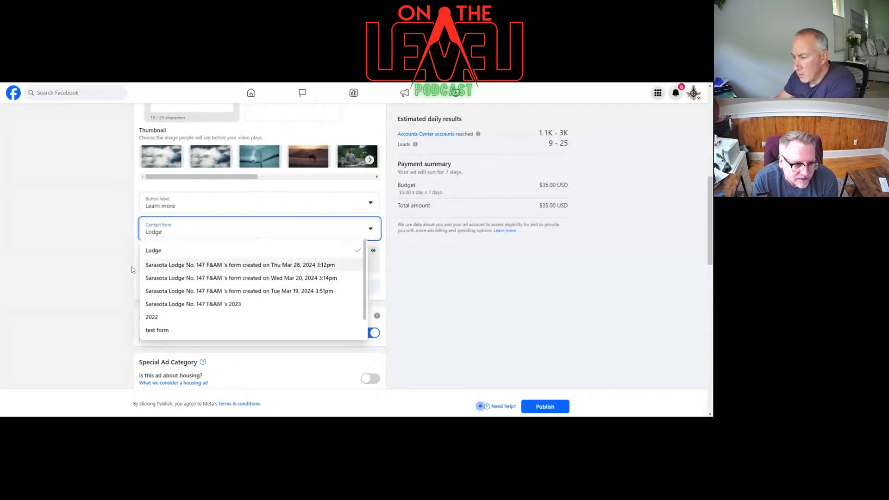
click(163, 226)
click(166, 227)
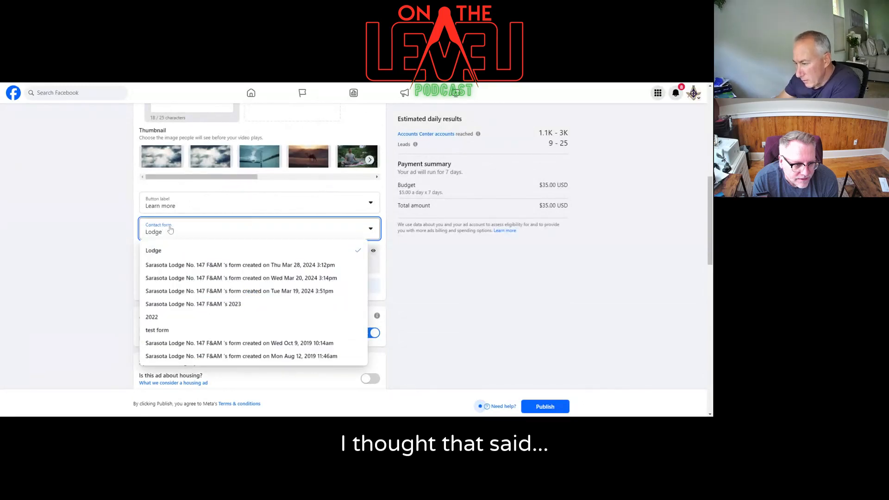
scroll(204, 323, down, 2)
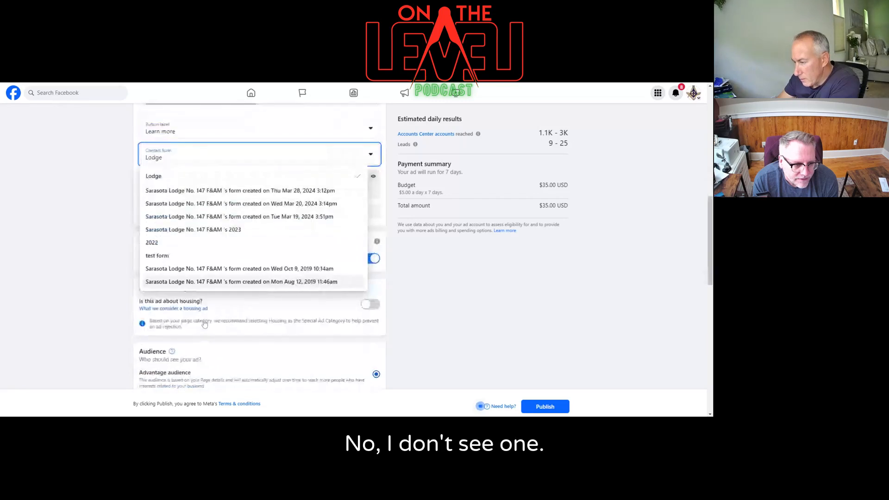
scroll(204, 323, up, 1)
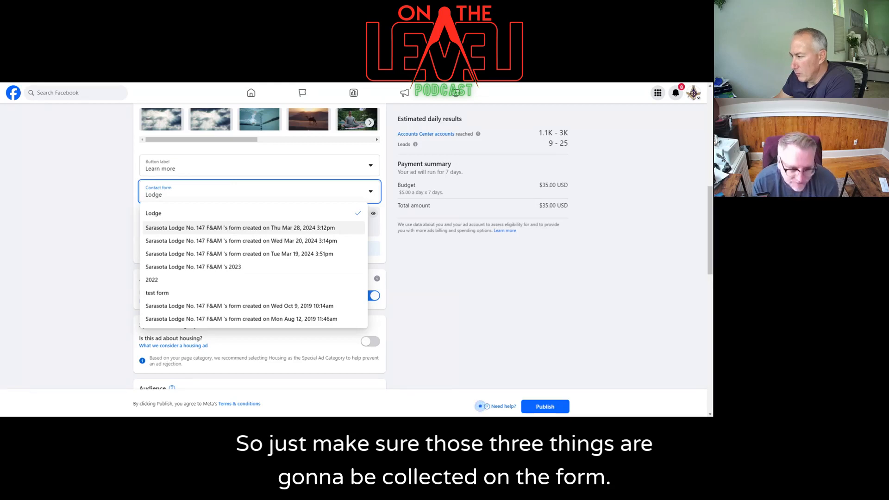
click(230, 227)
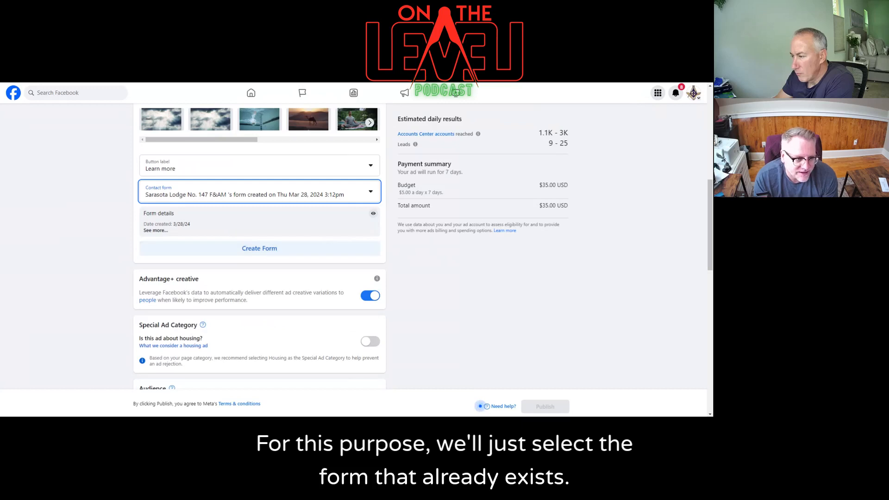
Create and save a new contact form that asks for phone number in addition to full name and email.
click(266, 253)
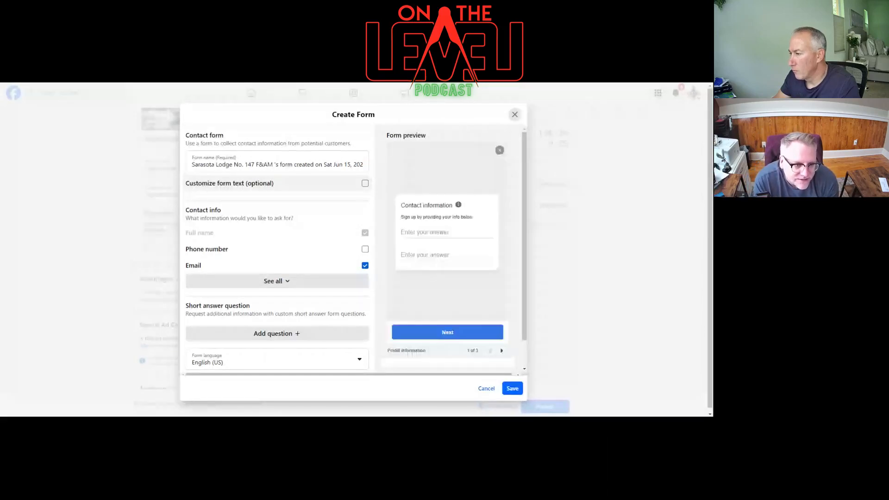
click(365, 250)
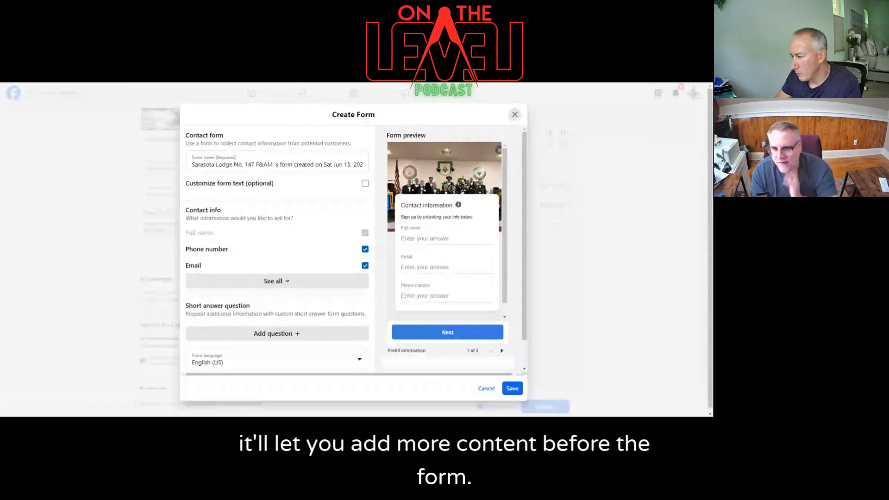
scroll(354, 245, down, 1)
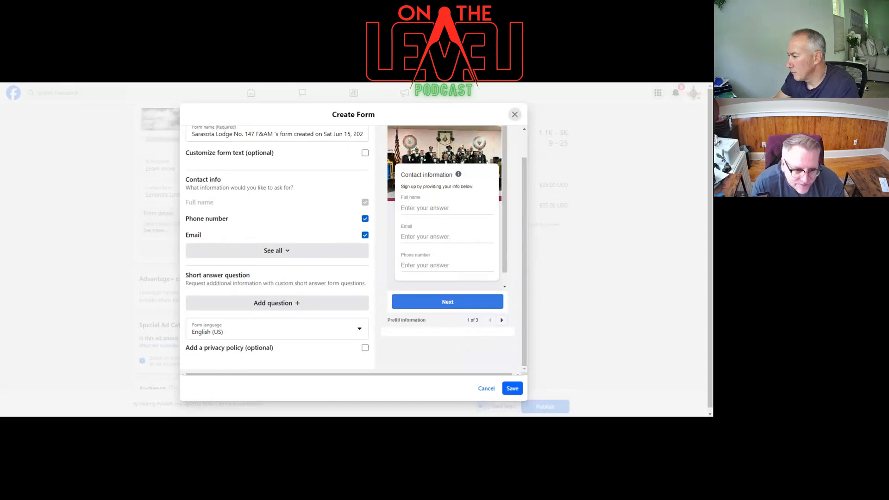
click(512, 389)
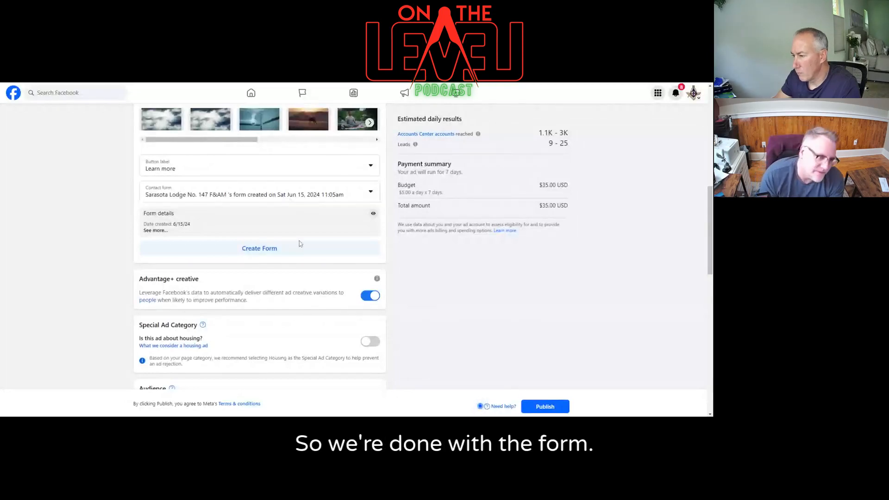
Edit the Advantage audience details to target only men with a minimum age of 21.
scroll(299, 241, down, 2)
scroll(299, 251, down, 1)
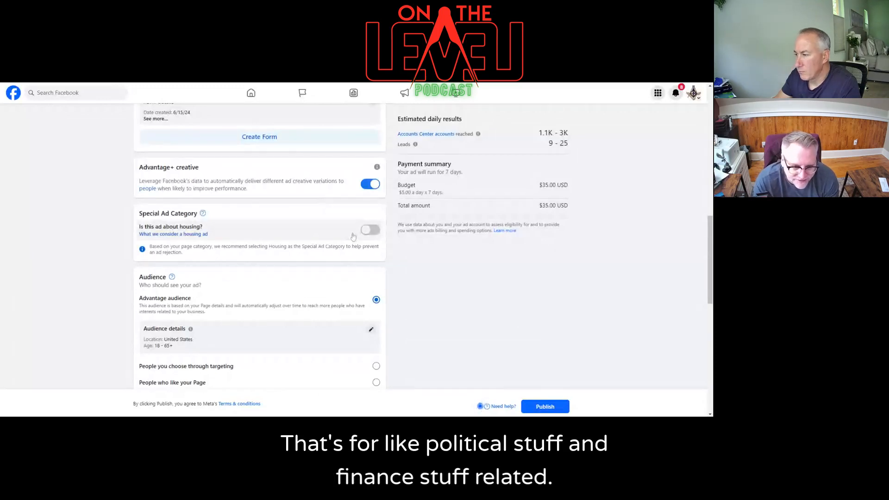
scroll(345, 237, down, 2)
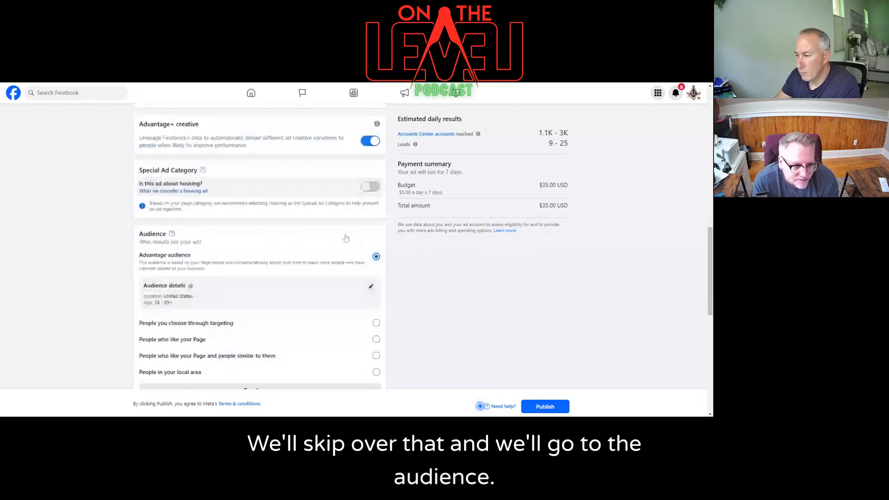
scroll(323, 223, down, 1)
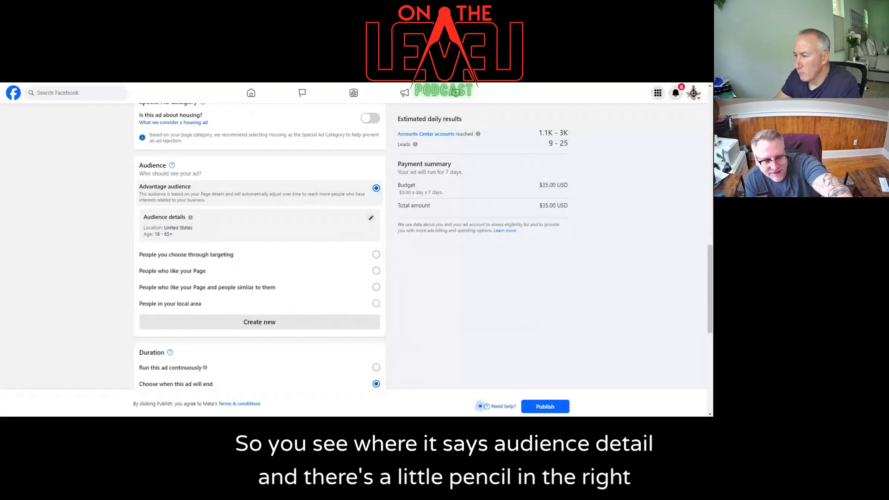
click(371, 220)
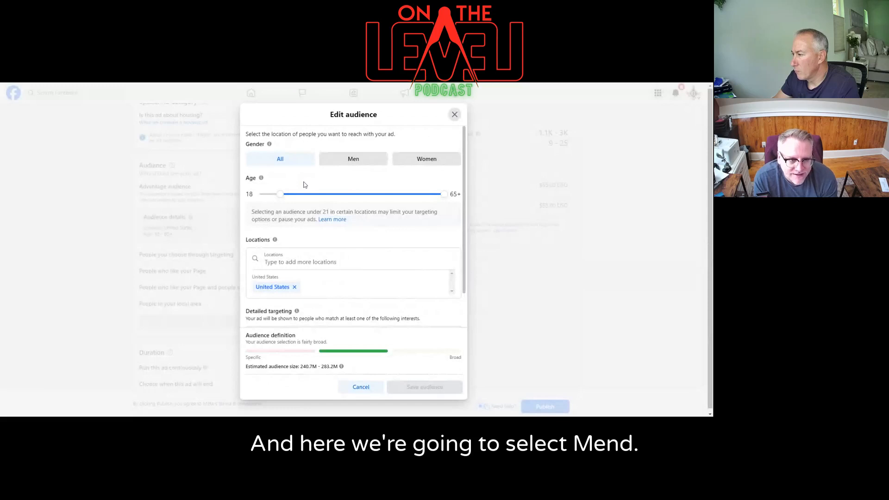
click(352, 164)
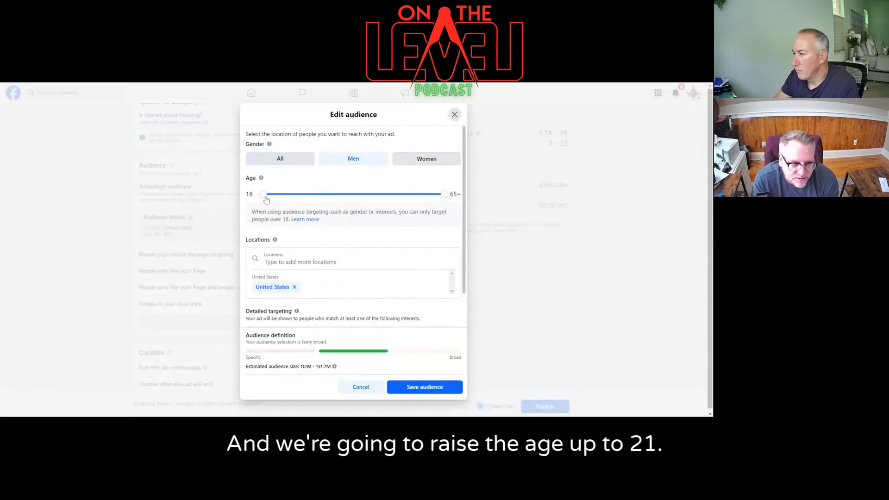
drag(266, 198, 278, 195)
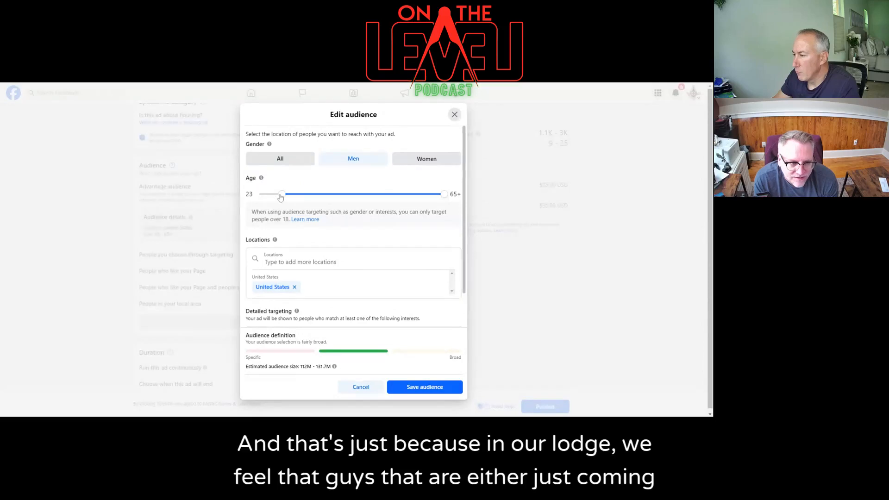
drag(276, 196, 274, 195)
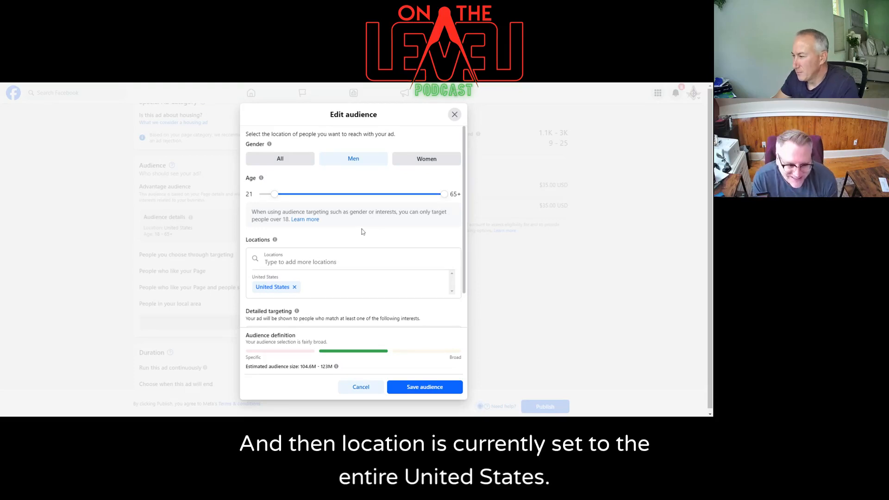
Replace the United States audience location with the lodge's street address in Sarasota, Florida.
scroll(362, 231, down, 1)
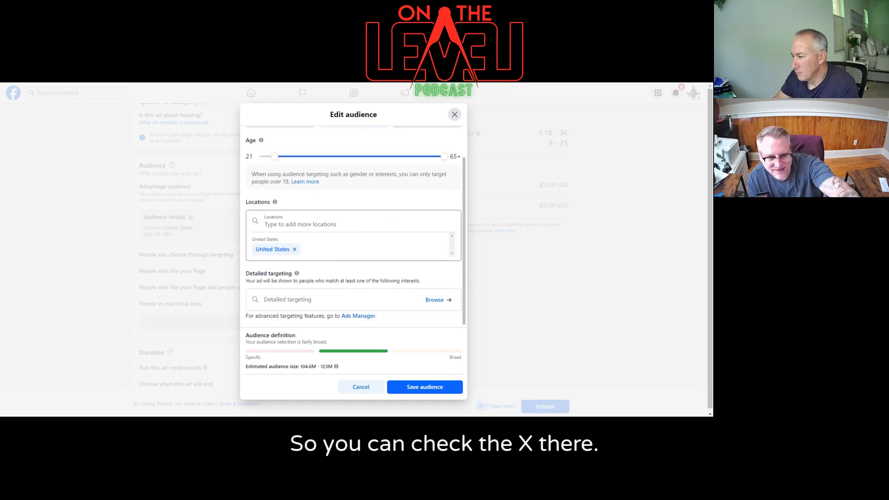
click(294, 246)
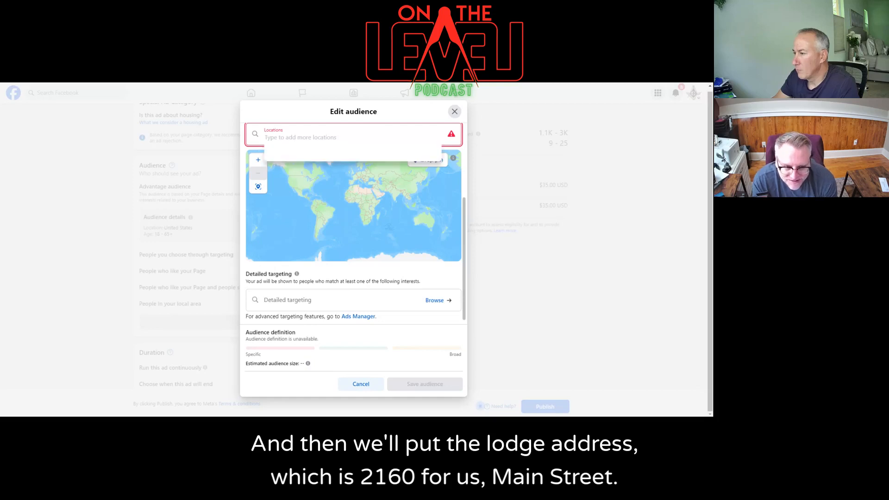
text(2)
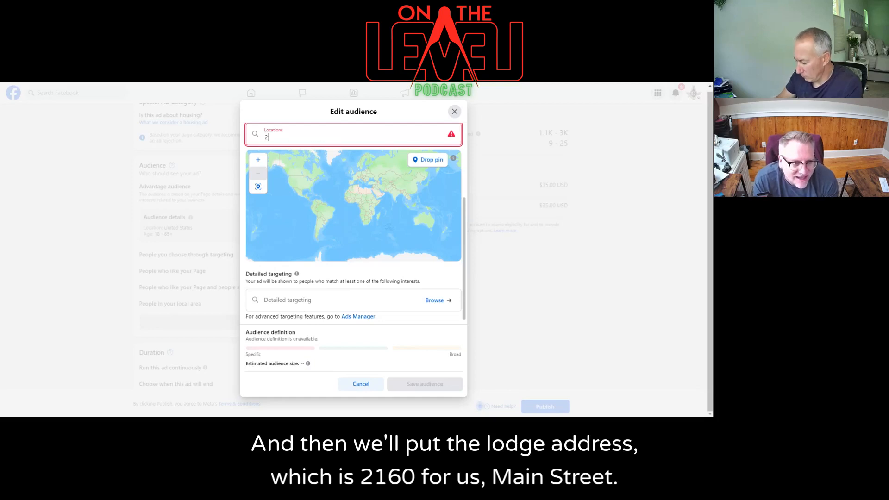
text(160 Main St)
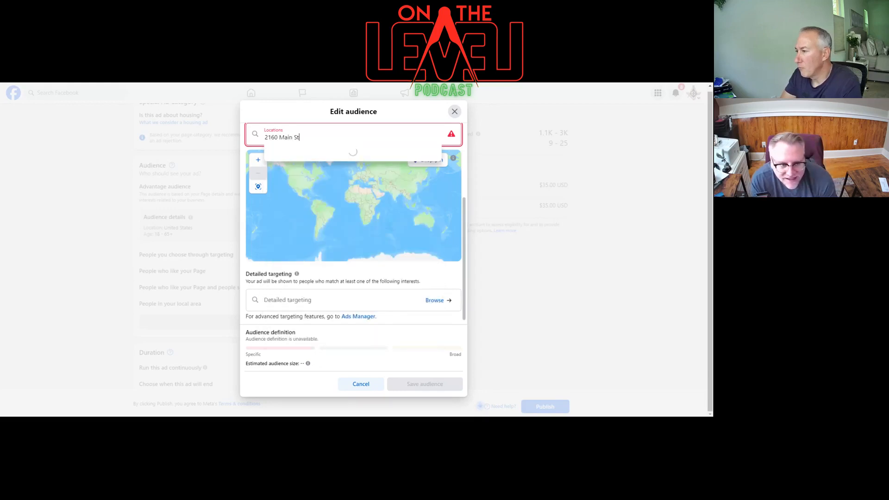
text(reet)
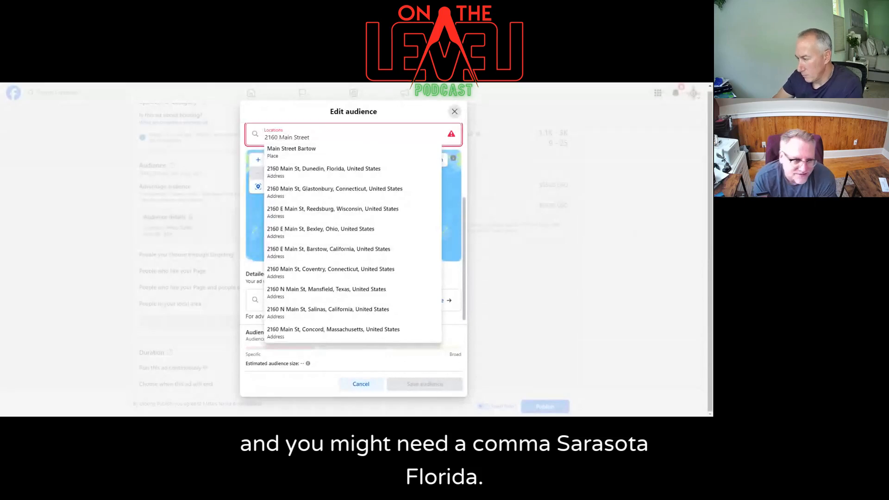
text(, Sara)
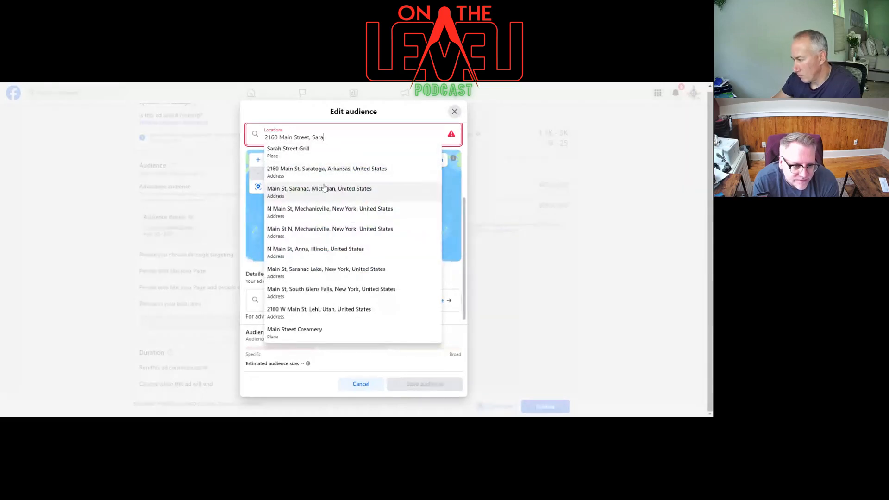
text(sota)
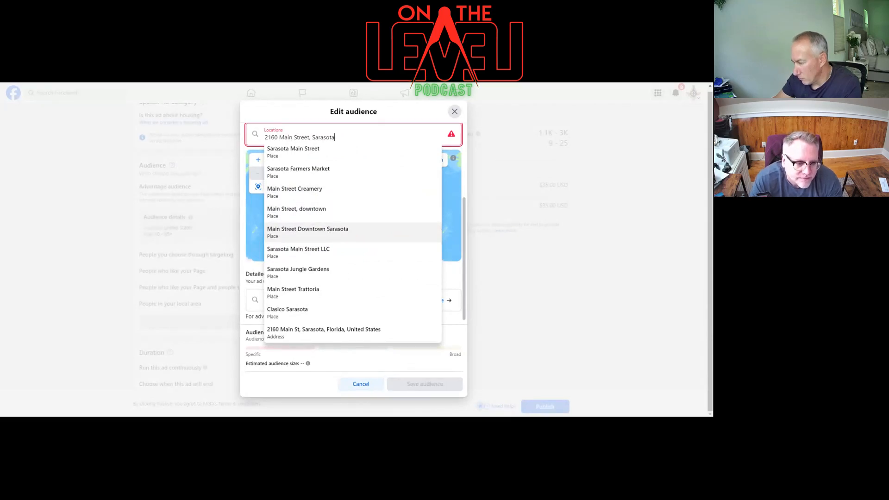
click(322, 332)
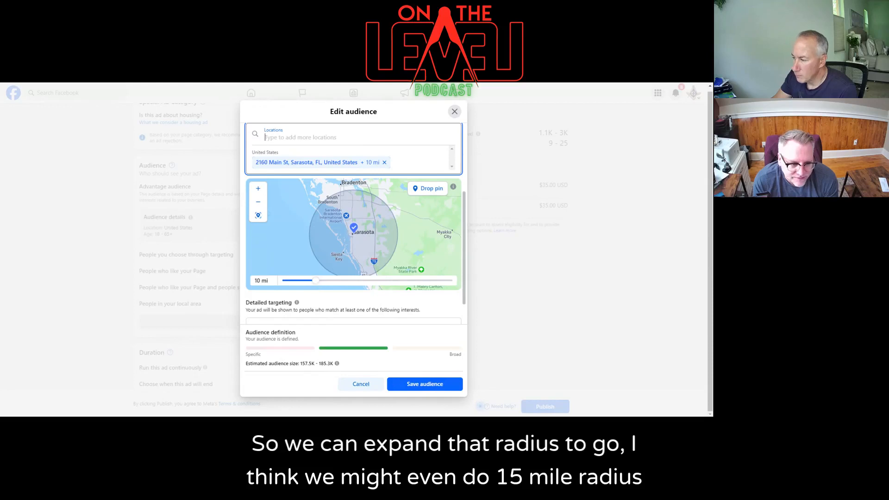
Expand the lodge location's radius to 15 mi and drop a pin inland, northeast of Sarasota, as a second targeting area.
drag(317, 284, 333, 284)
scroll(333, 286, down, 1)
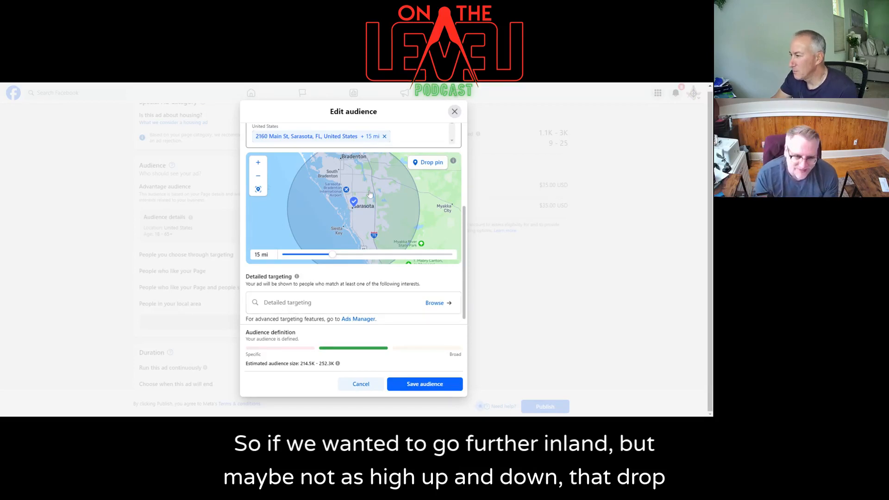
click(424, 178)
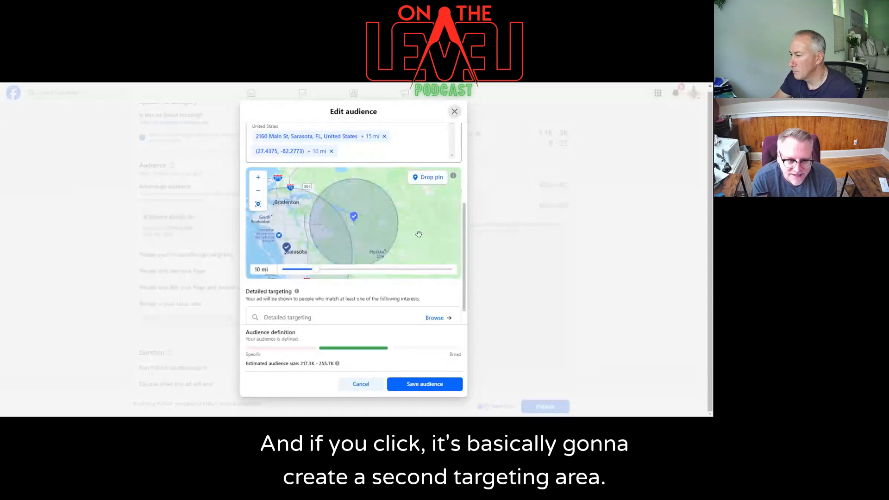
Expand the dropped pin's targeting radius to 15 mi.
scroll(406, 237, down, 1)
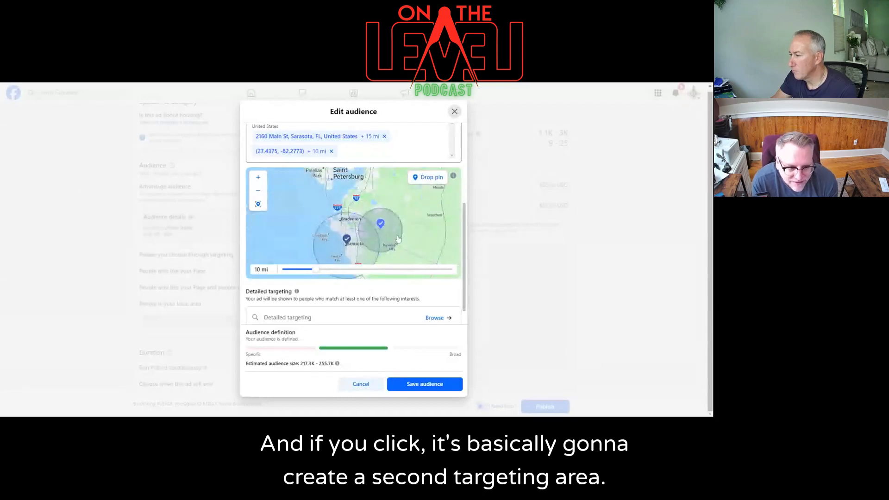
drag(407, 237, 402, 211)
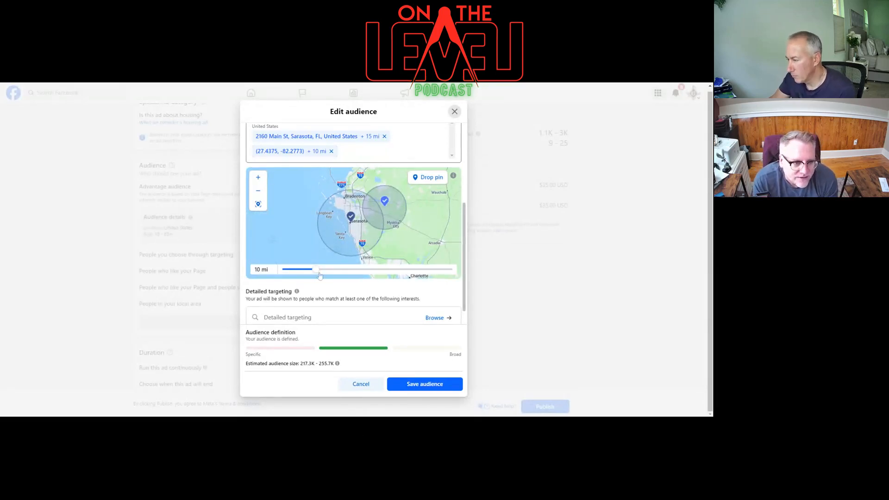
drag(315, 269, 332, 269)
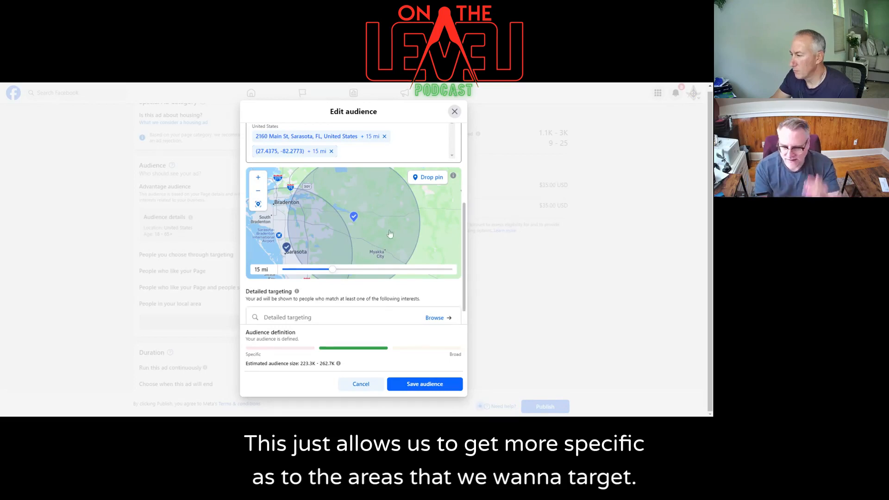
scroll(390, 227, down, 1)
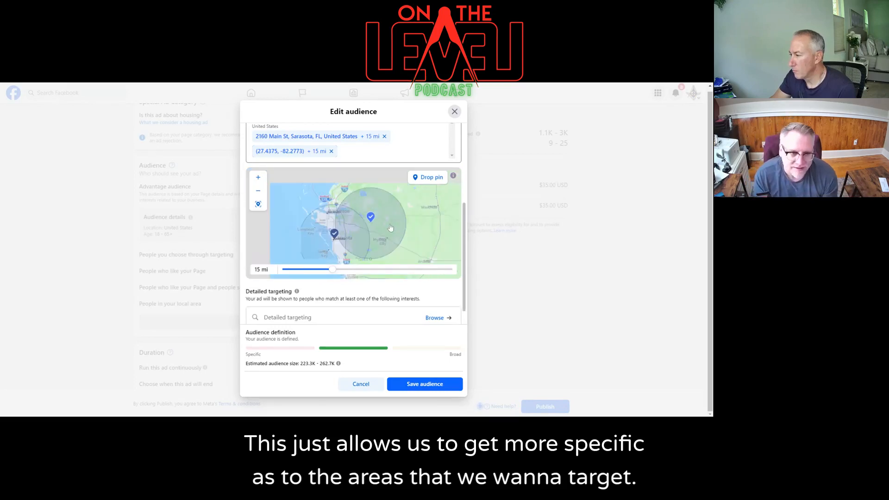
drag(401, 238, 402, 227)
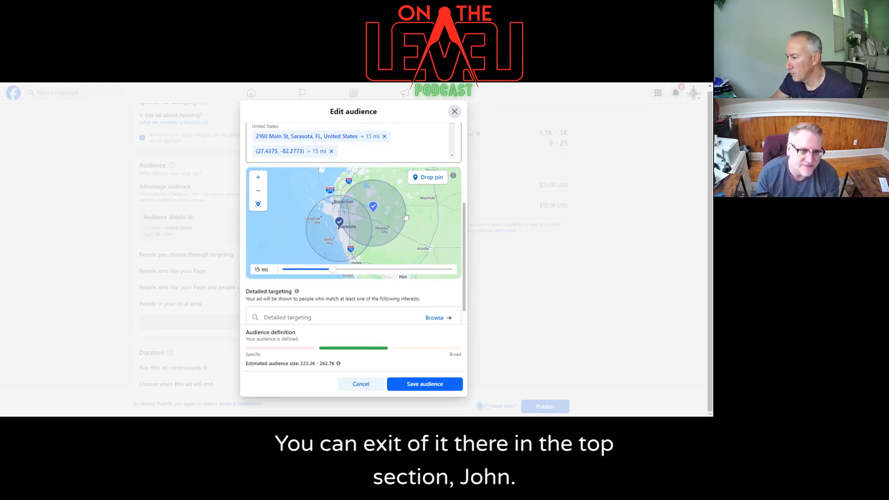
Remove the dropped-pin location so only the lodge address is targeted, and save the audience.
click(453, 176)
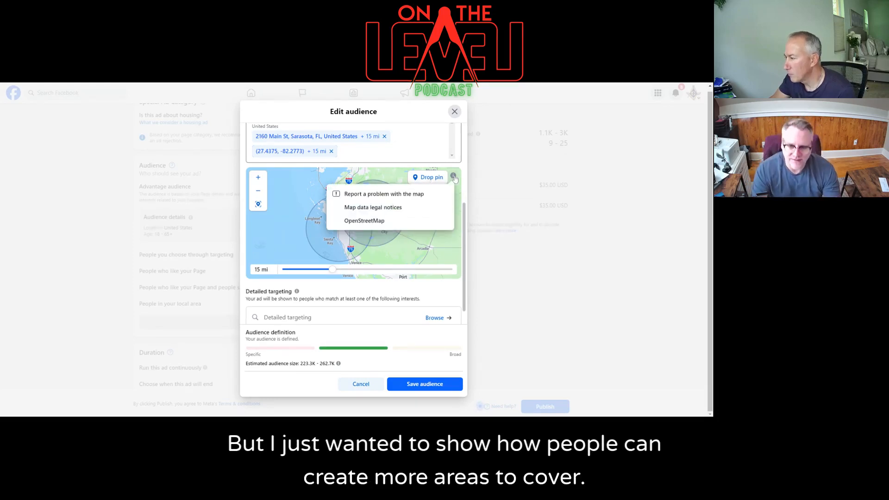
click(304, 212)
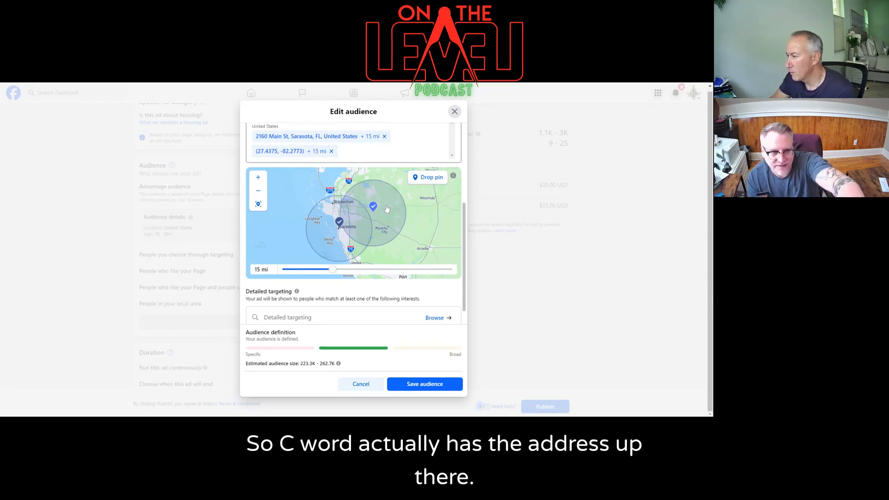
click(331, 152)
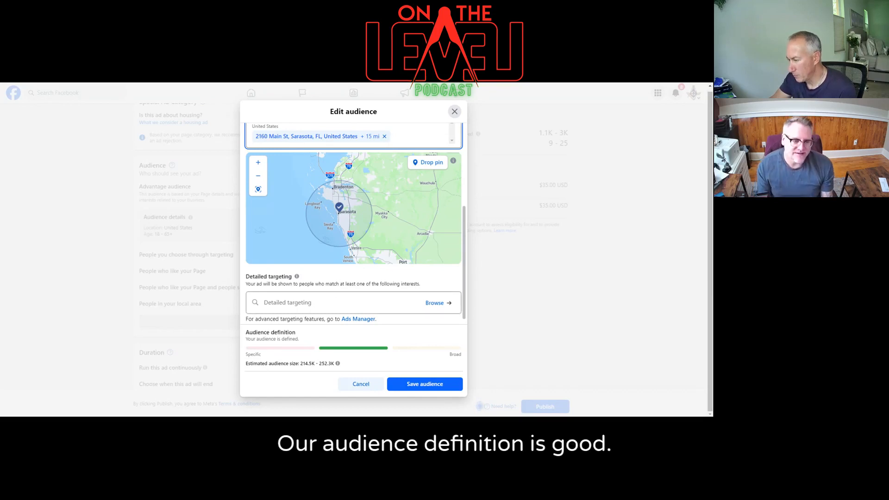
scroll(362, 322, down, 1)
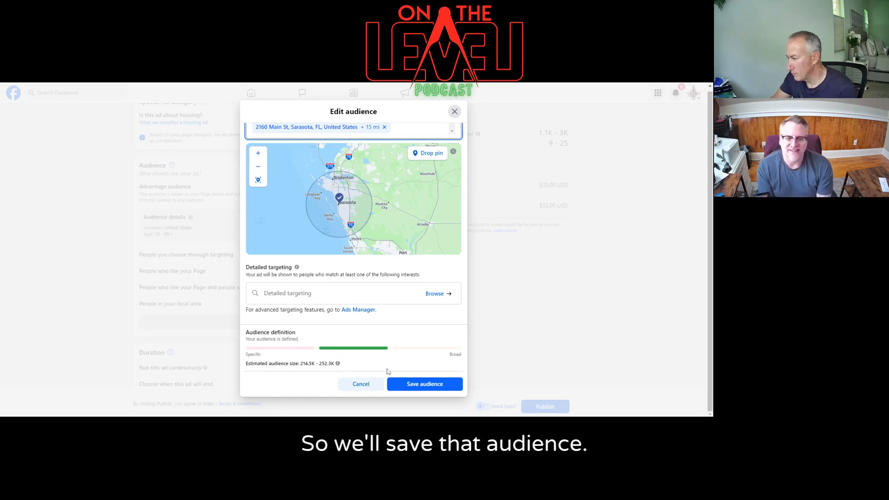
click(420, 385)
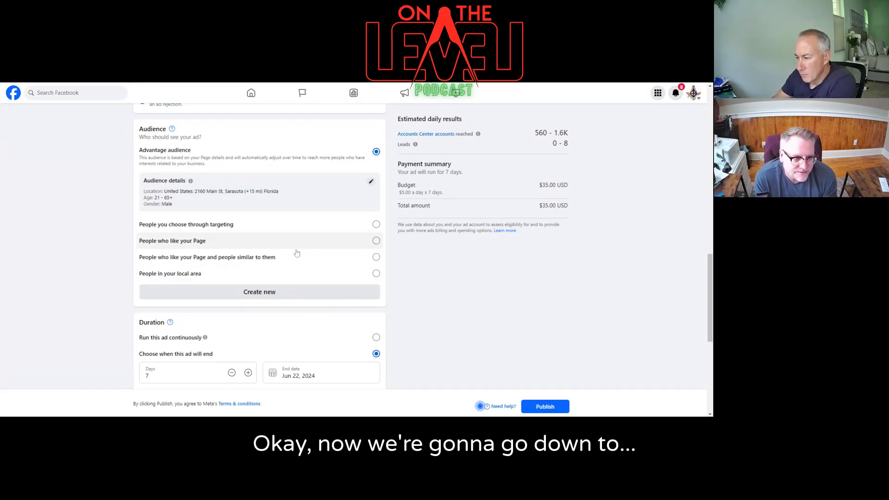
Set the ad's duration to run continuously.
scroll(269, 299, down, 2)
scroll(270, 299, down, 1)
scroll(269, 299, down, 1)
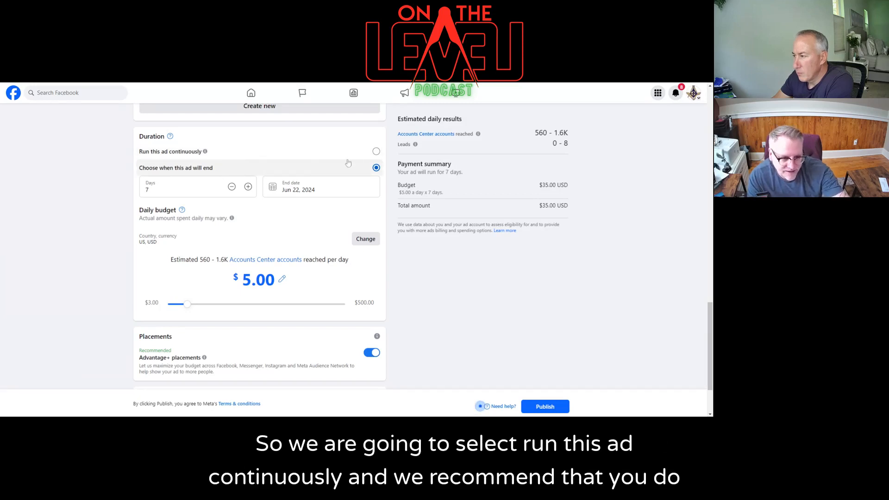
click(369, 155)
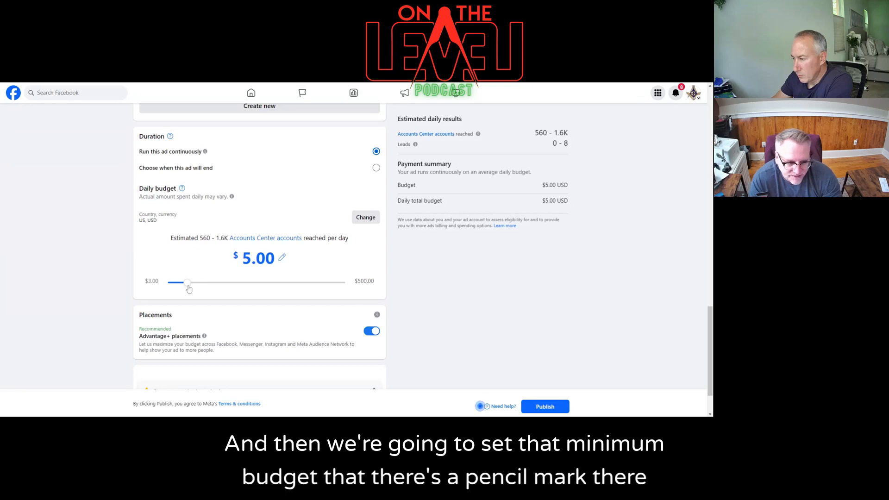
Set the ad's daily budget to $2.50.
click(282, 258)
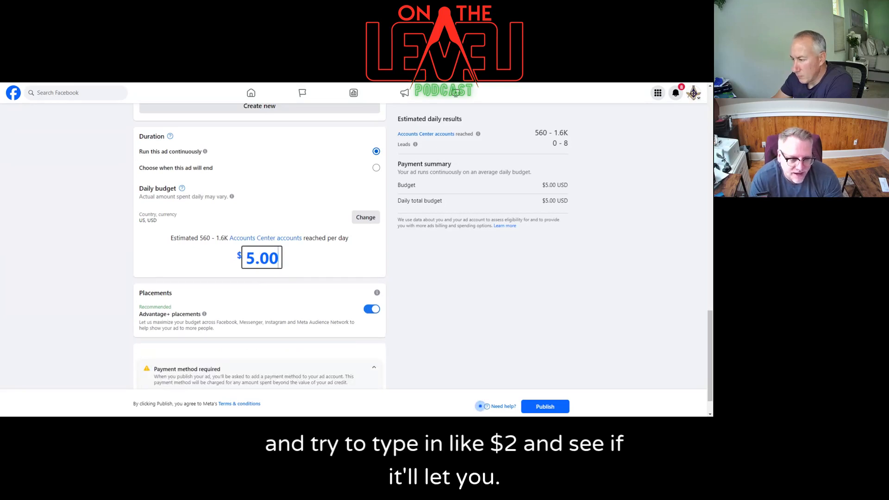
drag(246, 258, 291, 261)
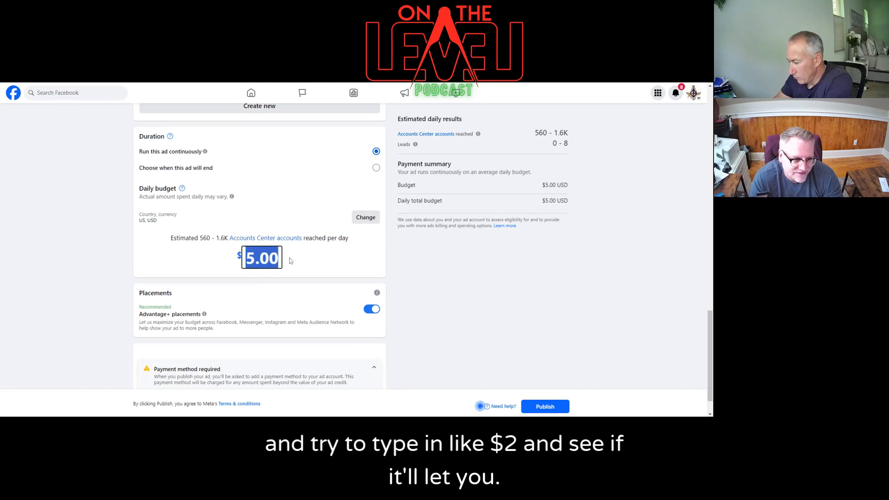
text(2.00)
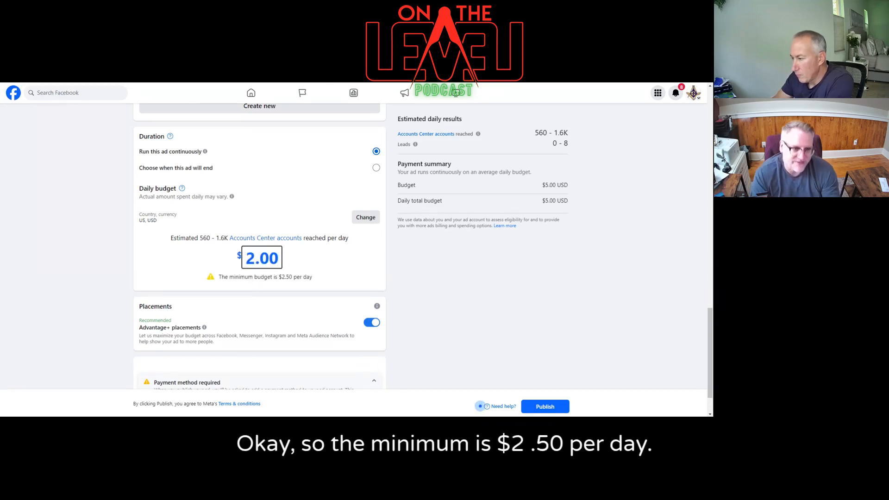
key(Left)
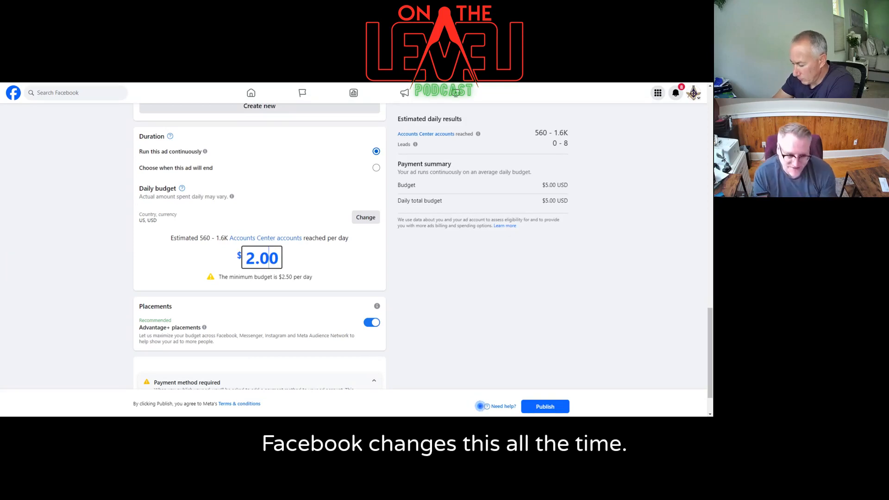
key(BackSpace)
text(5)
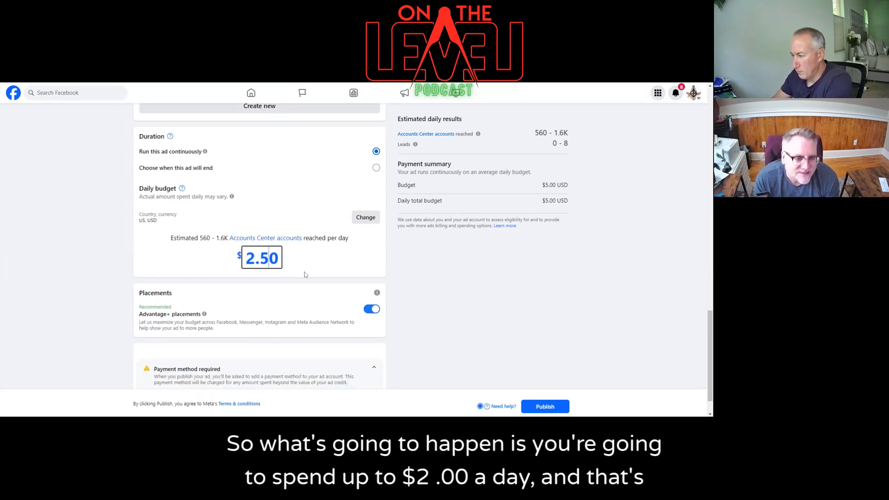
click(306, 267)
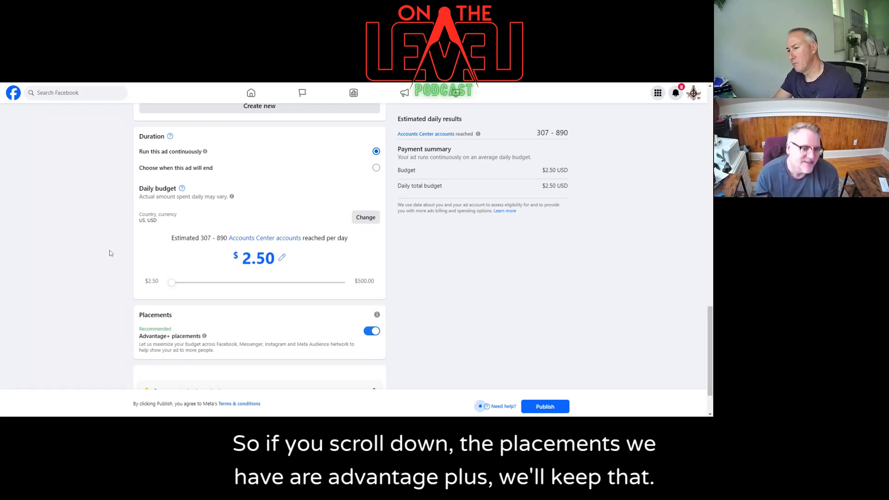
Expand the ad's payment method section, view the form for adding payment information, and close it without entering anything.
scroll(111, 253, down, 1)
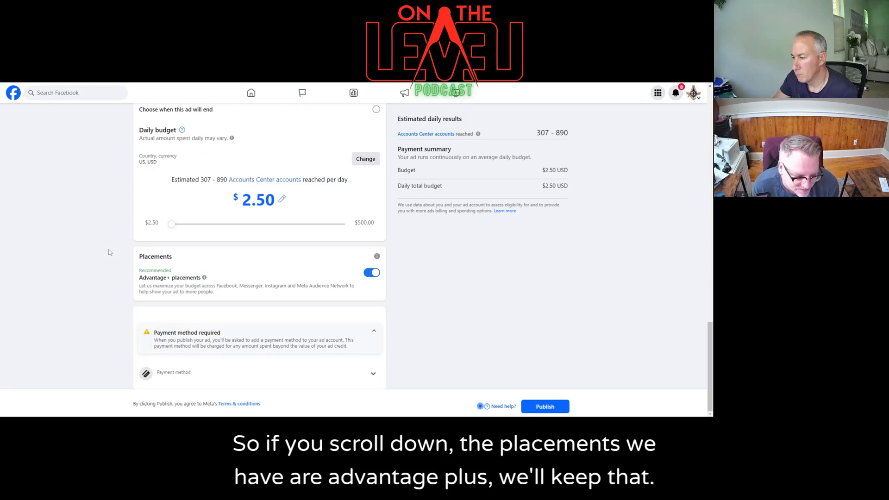
click(374, 375)
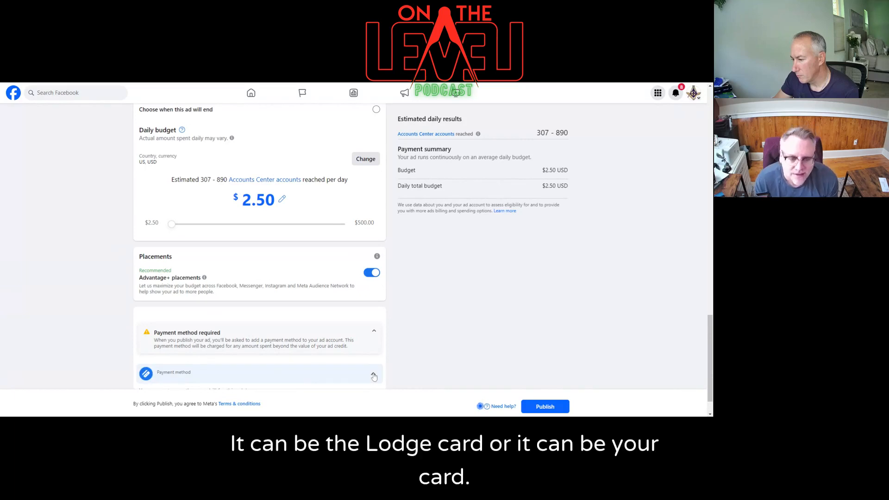
scroll(170, 375, down, 1)
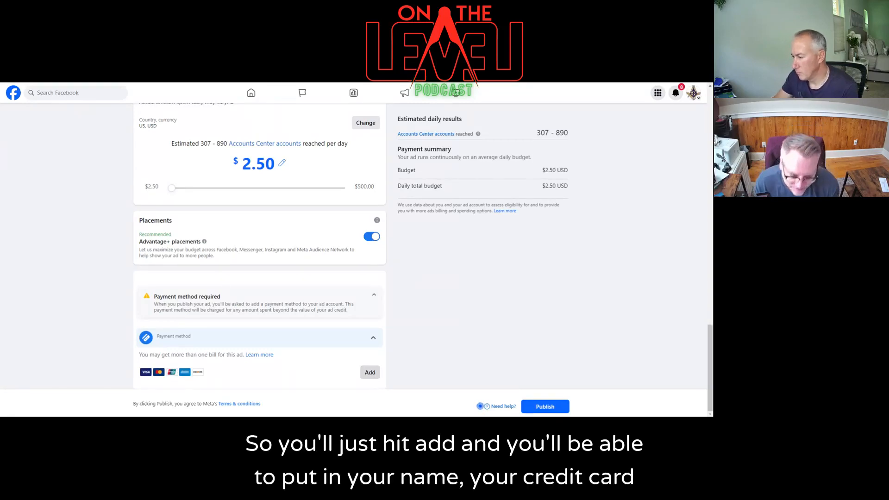
click(370, 372)
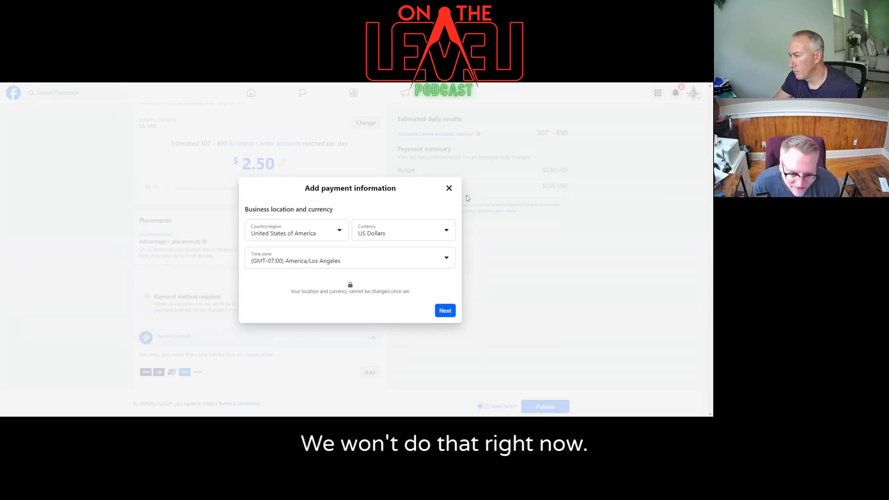
click(449, 188)
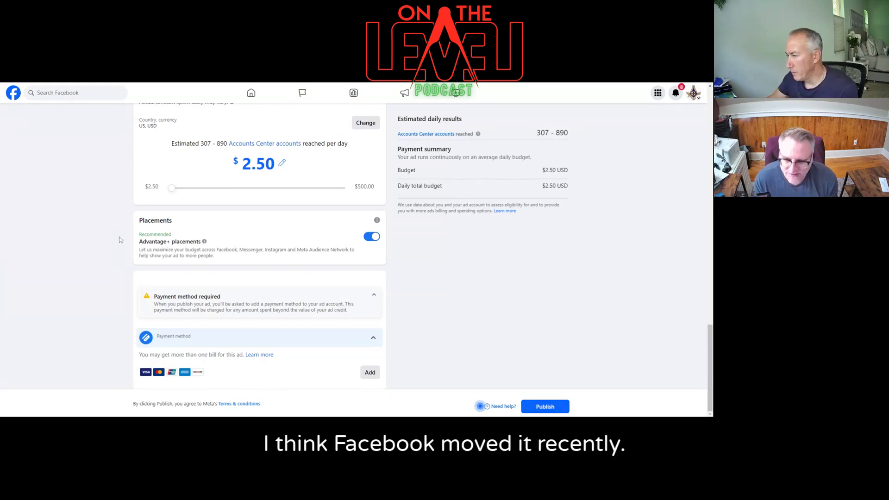
Leave the ad setup for Meta Business Suite from the Page's home feed and dismiss its mobile app and business portfolios introductions.
scroll(119, 240, up, 15)
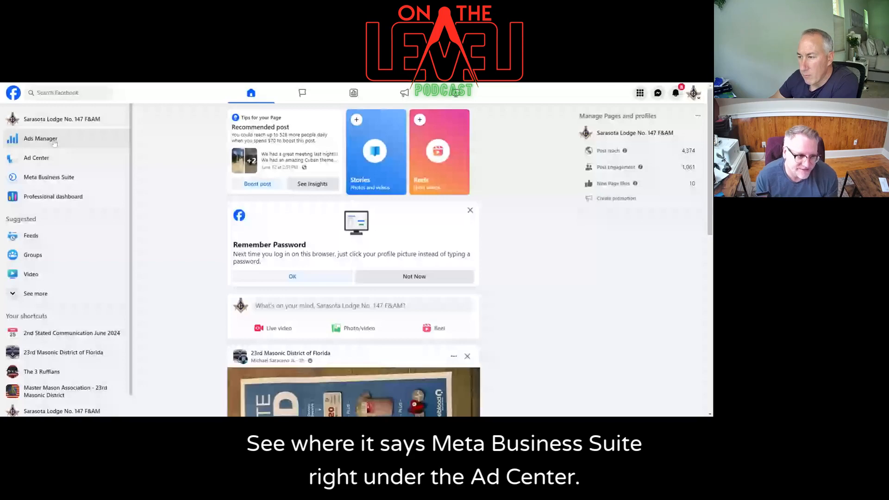
click(61, 178)
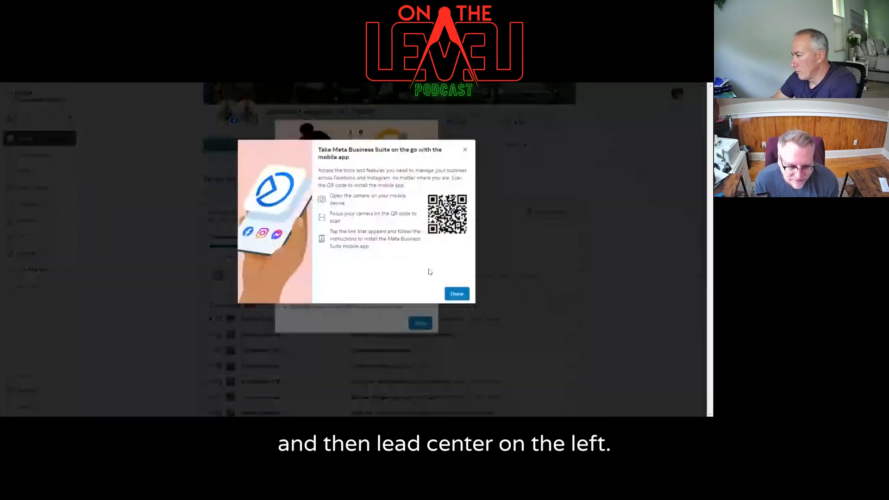
click(456, 294)
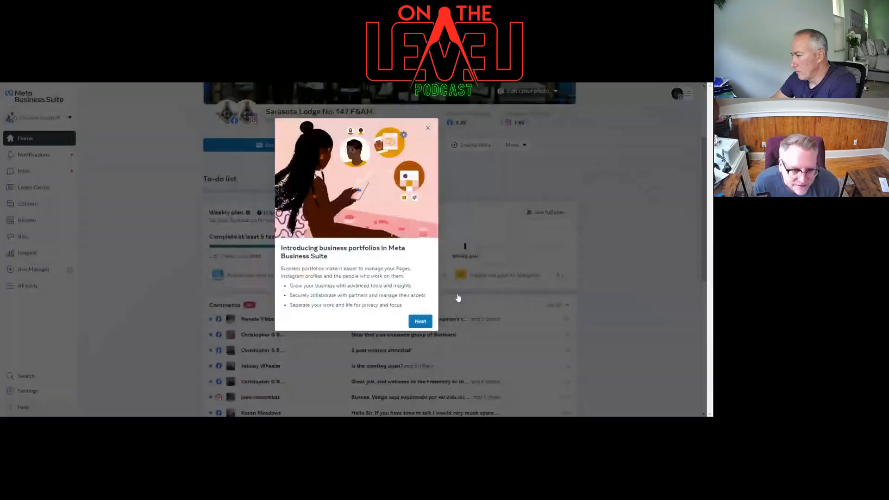
click(428, 131)
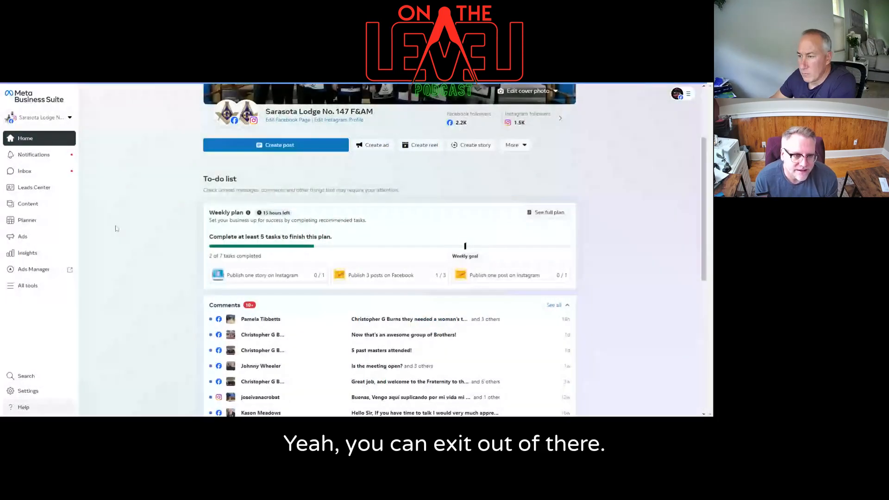
Open Leads Center and look through the leads in the Intake stage of the pipeline.
click(16, 191)
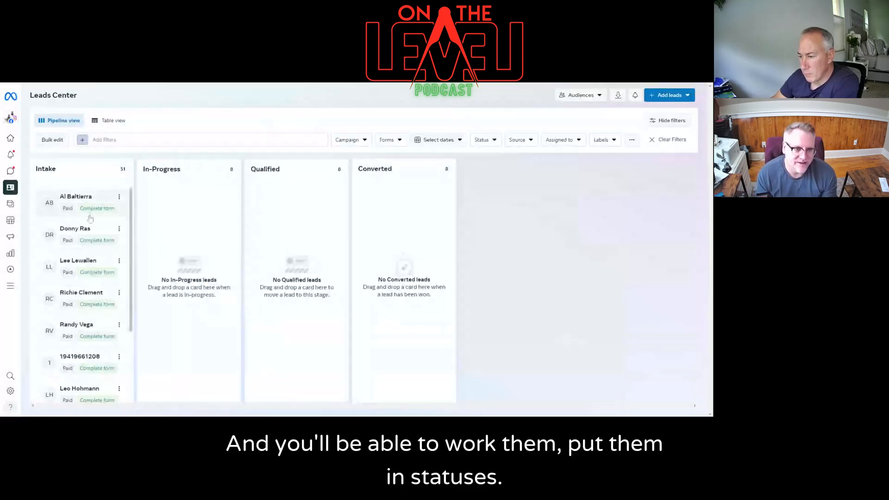
scroll(90, 222, down, 3)
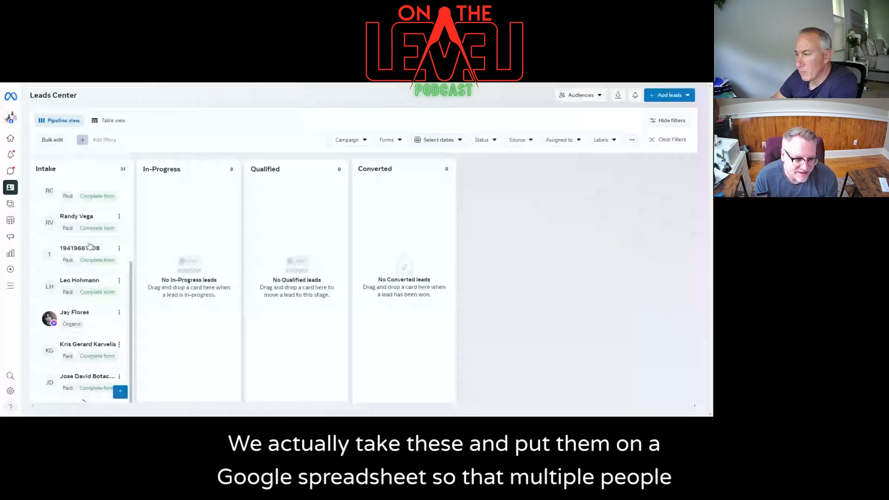
scroll(90, 246, up, 3)
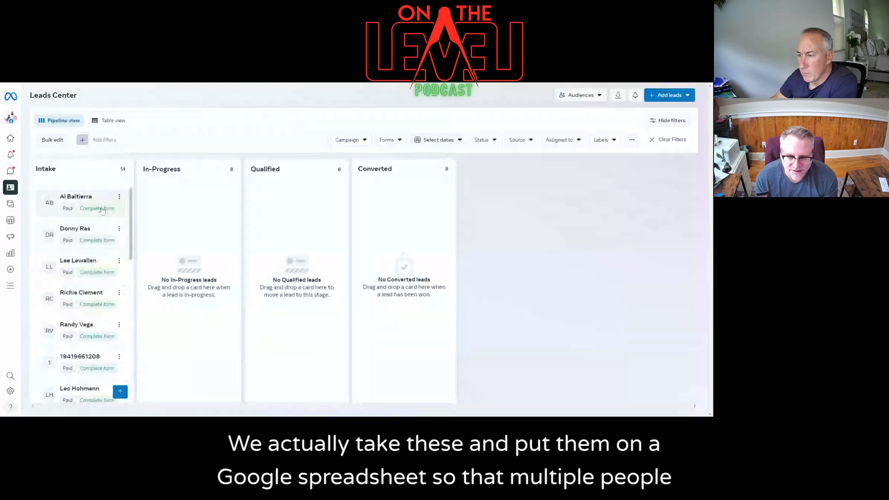